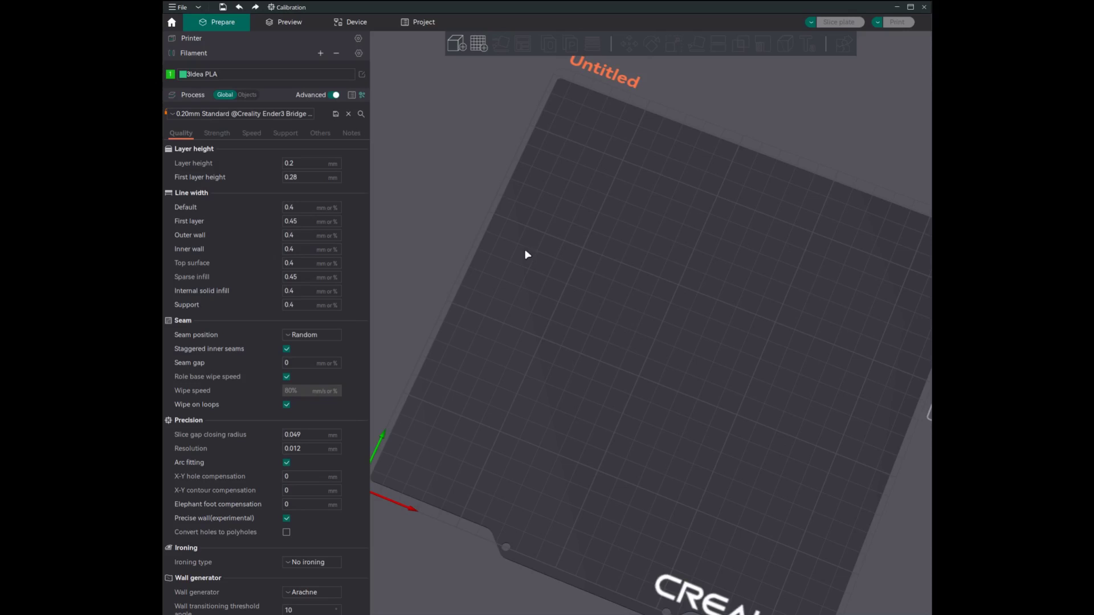
Step: Import the bridge_test.stl model onto the build plate
{"action": "key", "text": "ctrl+i"}
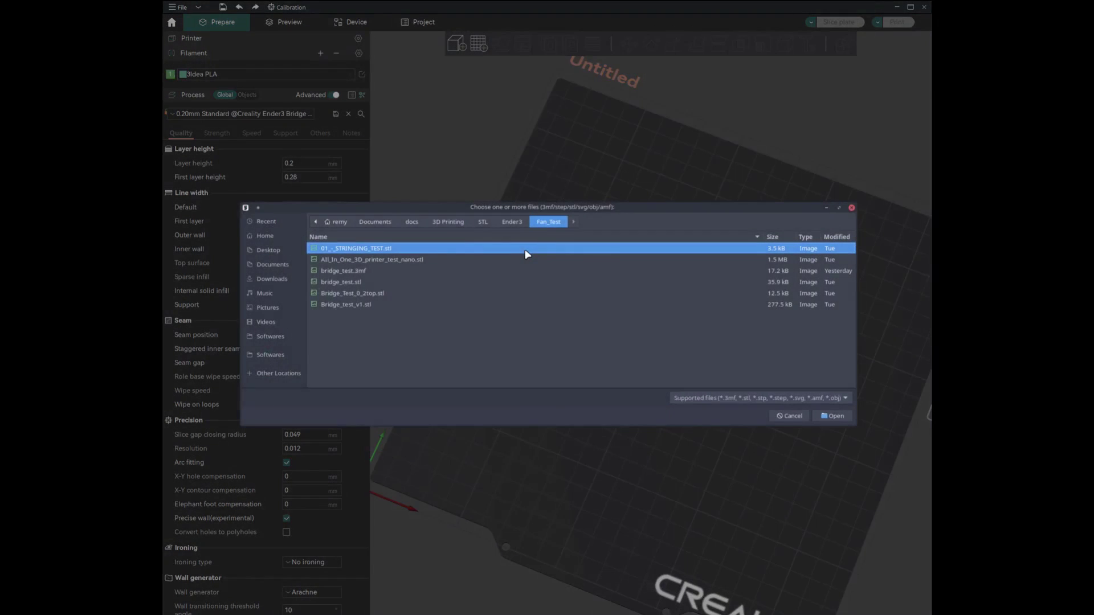
{"action": "left_click", "coordinate": [352, 284]}
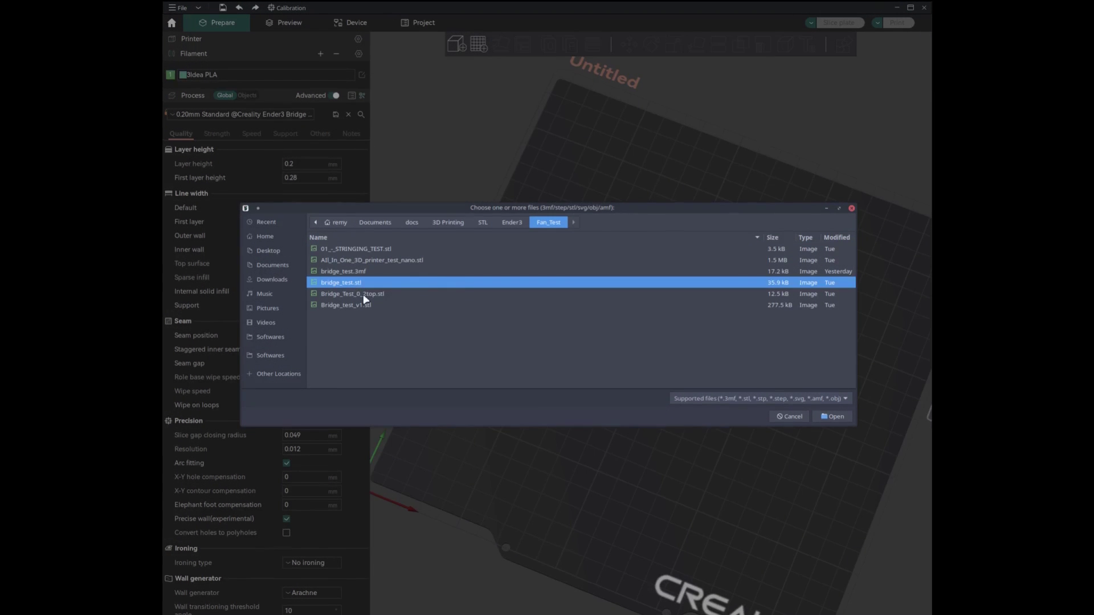
{"action": "left_click", "coordinate": [832, 417]}
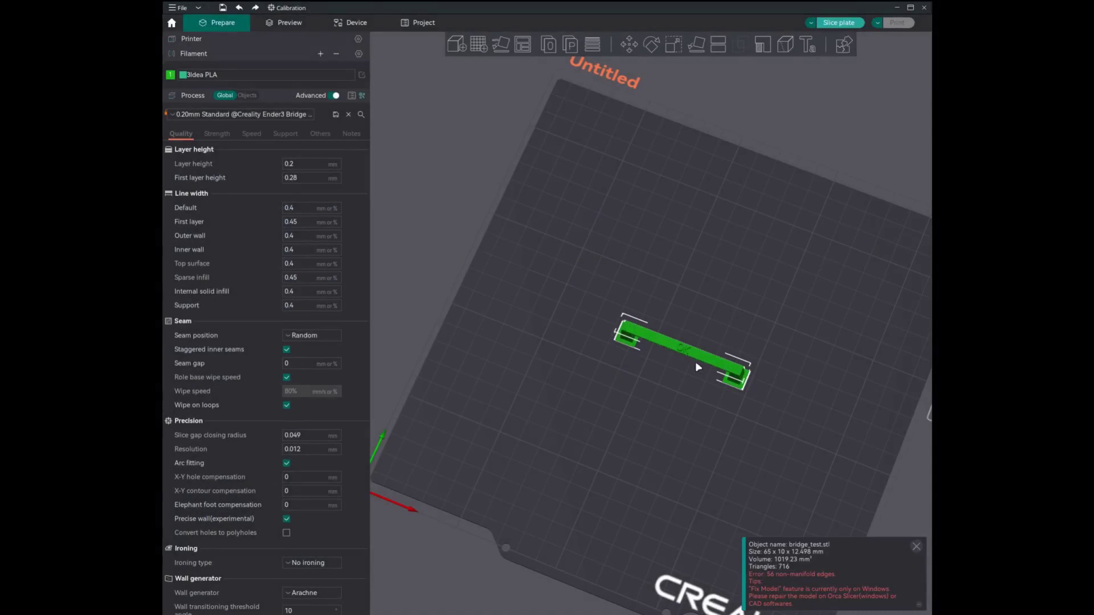
{"action": "scroll", "coordinate": [654, 357], "scroll_direction": "up", "scroll_amount": 8}
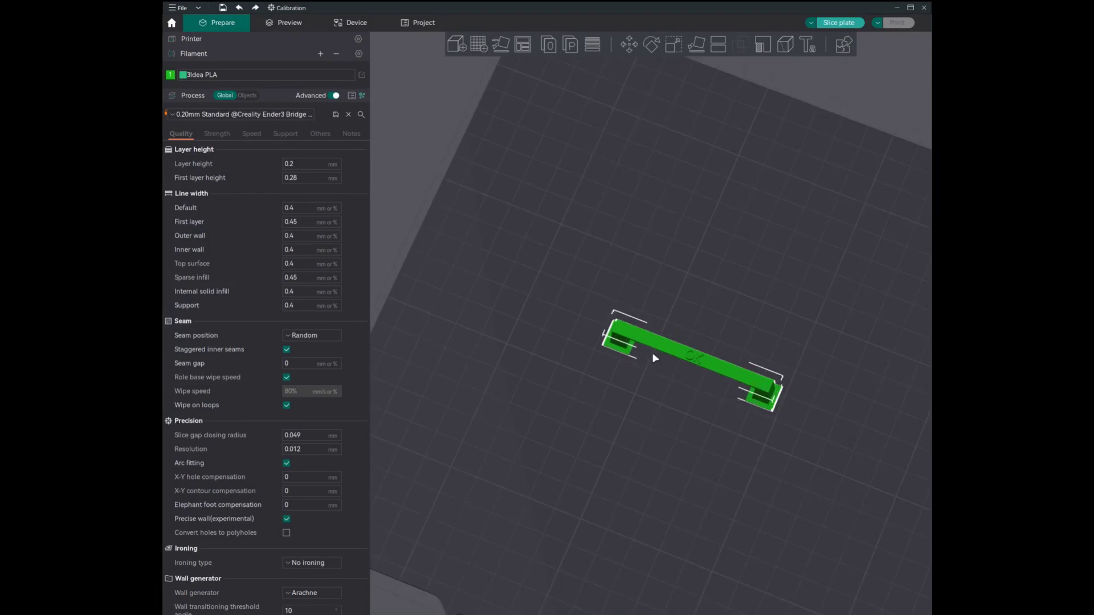
{"action": "scroll", "coordinate": [540, 329], "scroll_direction": "up", "scroll_amount": 1}
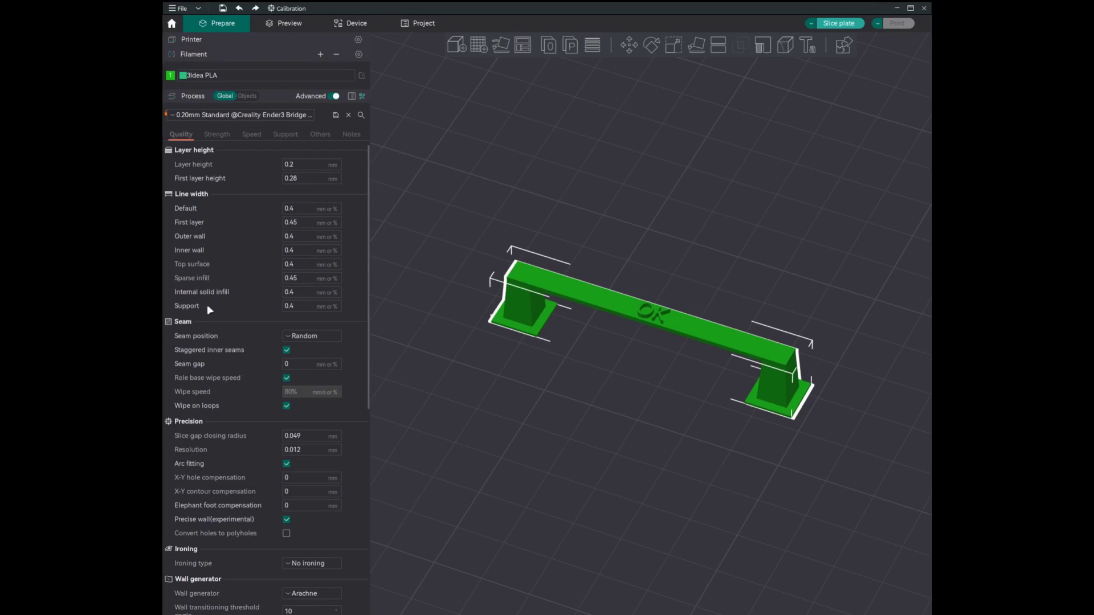
Step: Search the process settings for "thic" and go to the Thick bridges option
{"action": "scroll", "coordinate": [234, 367], "scroll_direction": "down", "scroll_amount": 10}
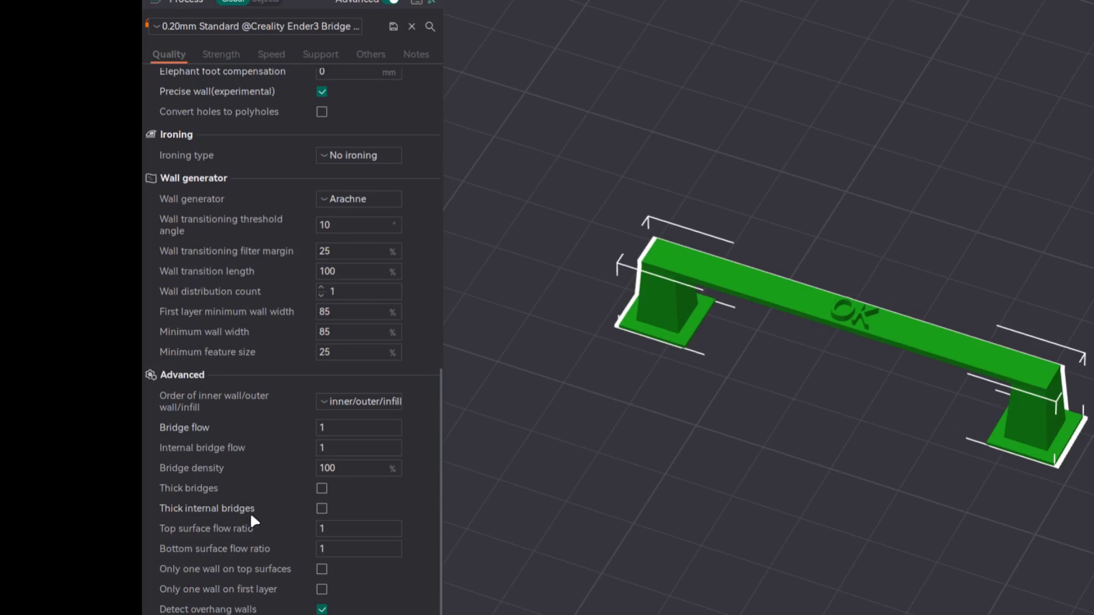
{"action": "left_click", "coordinate": [431, 26]}
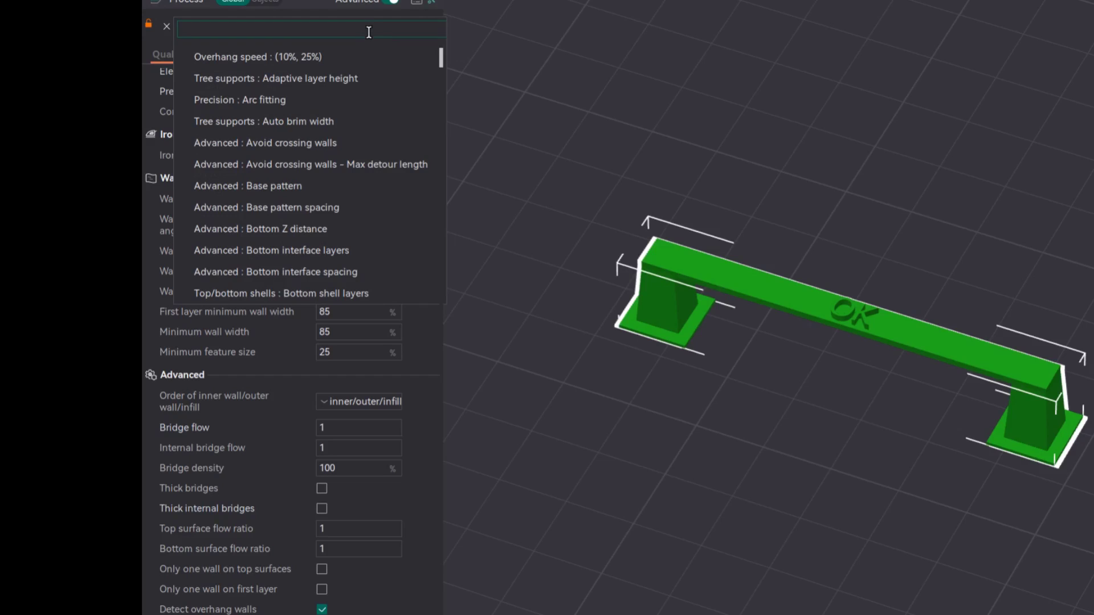
{"action": "type", "text": "tic"}
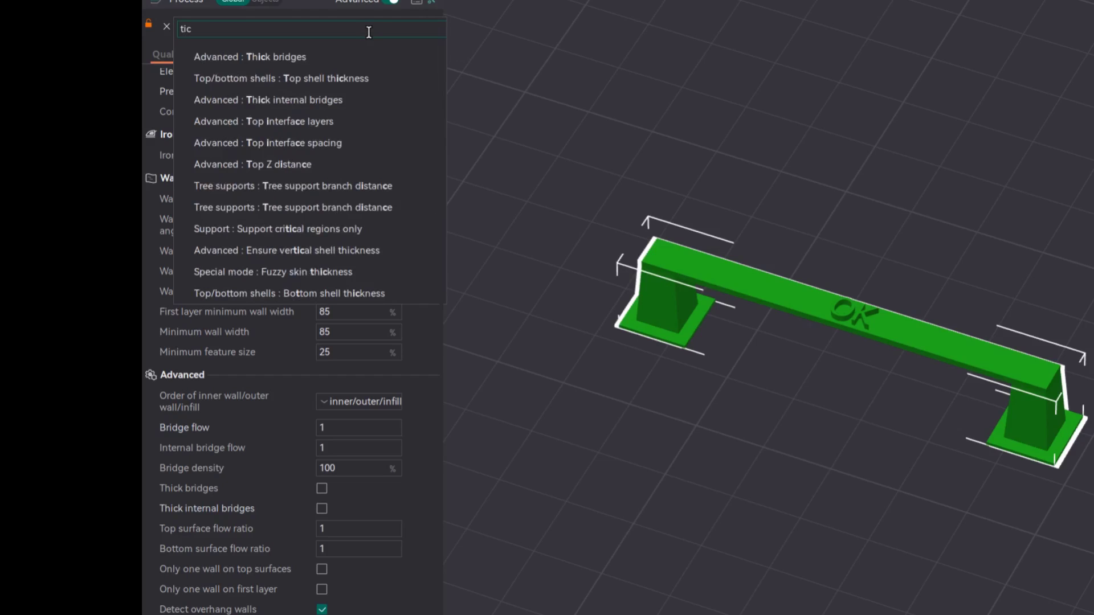
{"action": "key", "text": "BackSpace"}
{"action": "key", "text": "BackSpace"}
{"action": "type", "text": "hic"}
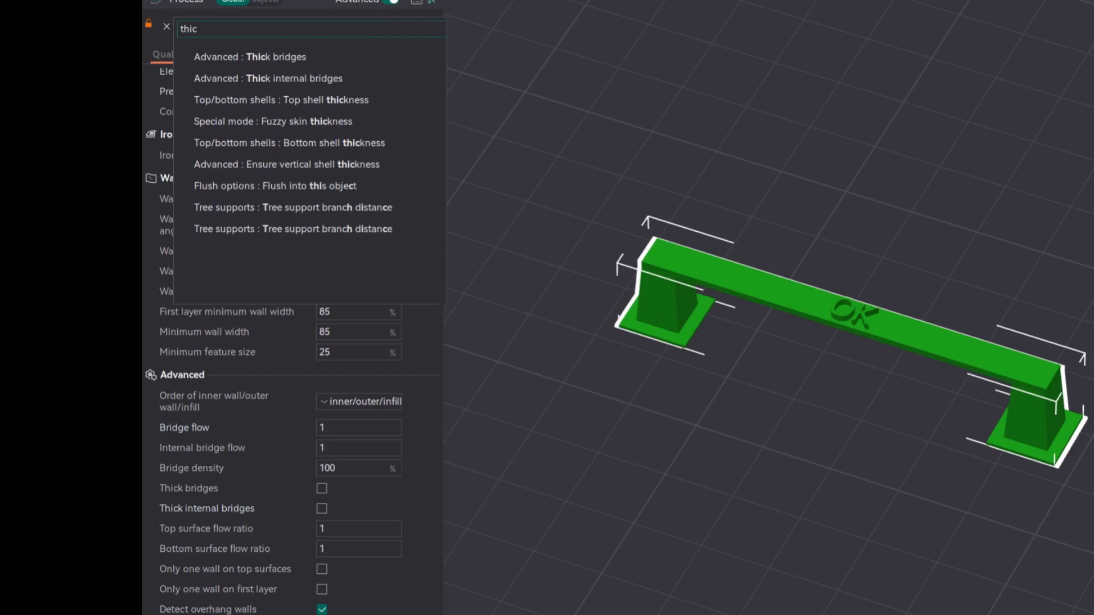
{"action": "left_click", "coordinate": [313, 58]}
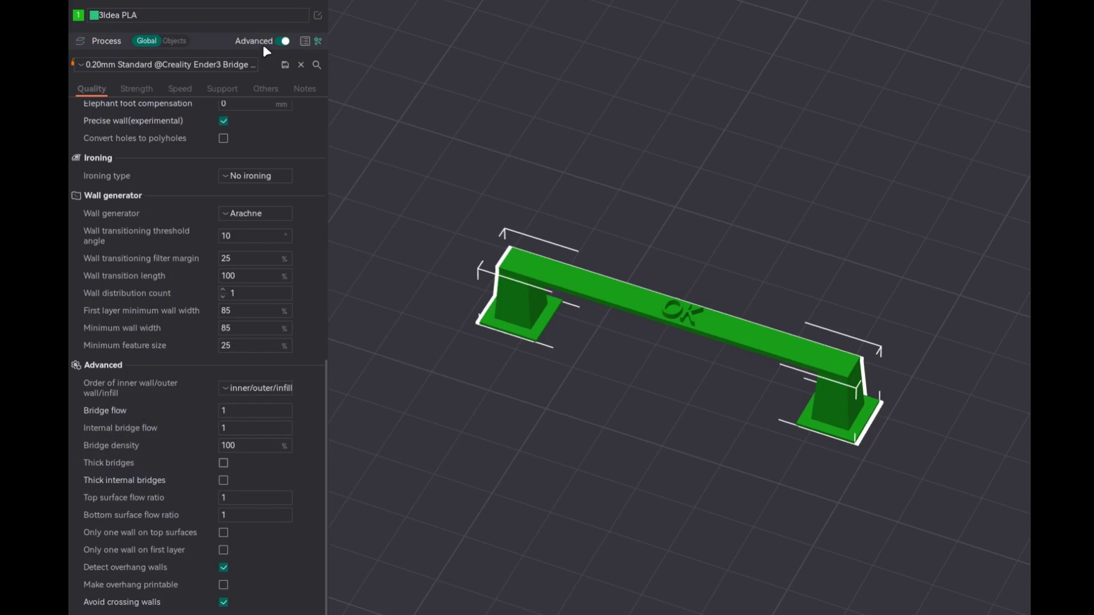
Step: Check the flow ratio in the 3Idea PLA filament settings, leaving it unedited
{"action": "left_click", "coordinate": [318, 15]}
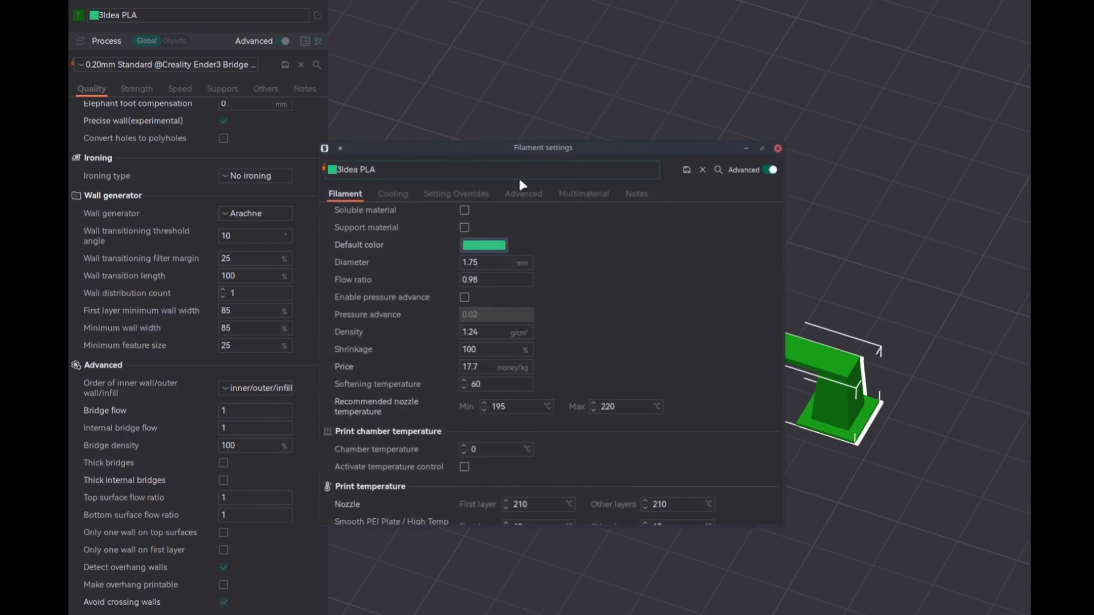
{"action": "left_click", "coordinate": [498, 282]}
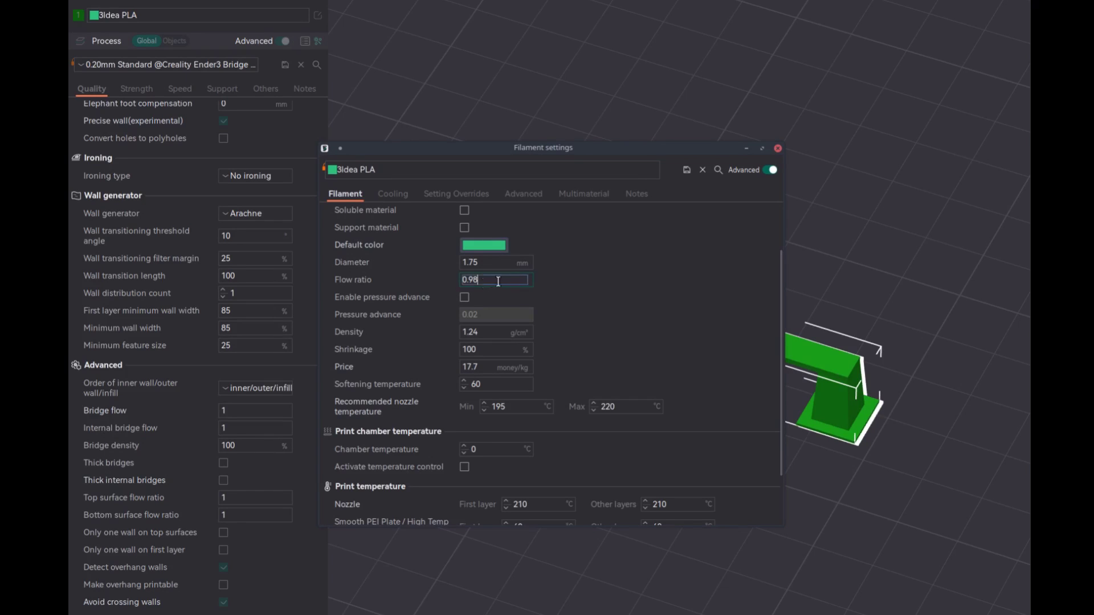
{"action": "left_click", "coordinate": [778, 148]}
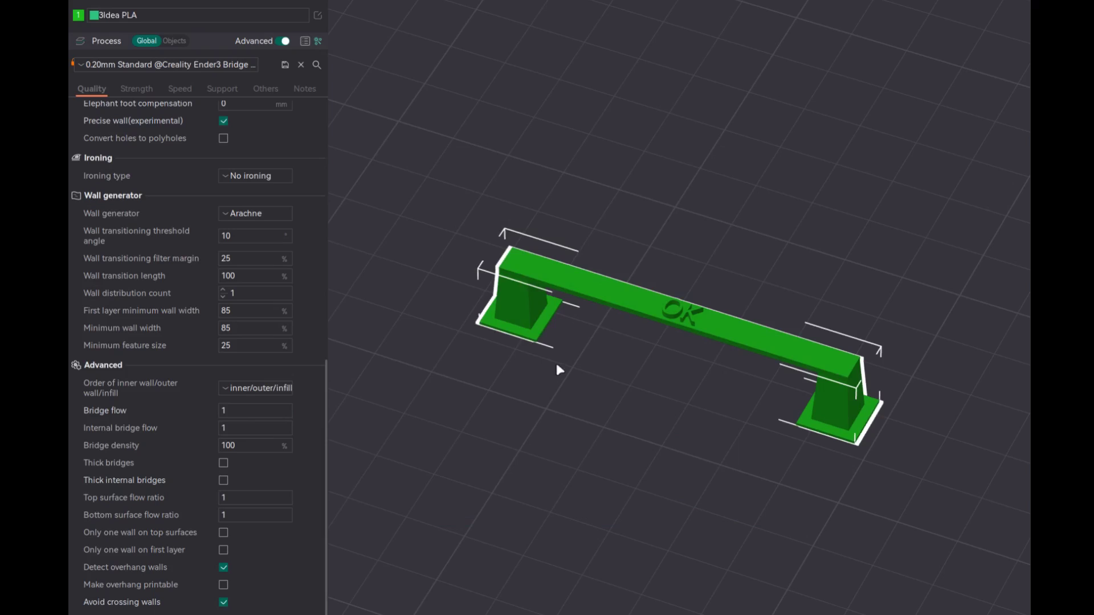
Step: Slice the plate and inspect the bridge lines where they meet the pillar
{"action": "scroll", "coordinate": [548, 354], "scroll_direction": "up", "scroll_amount": 8}
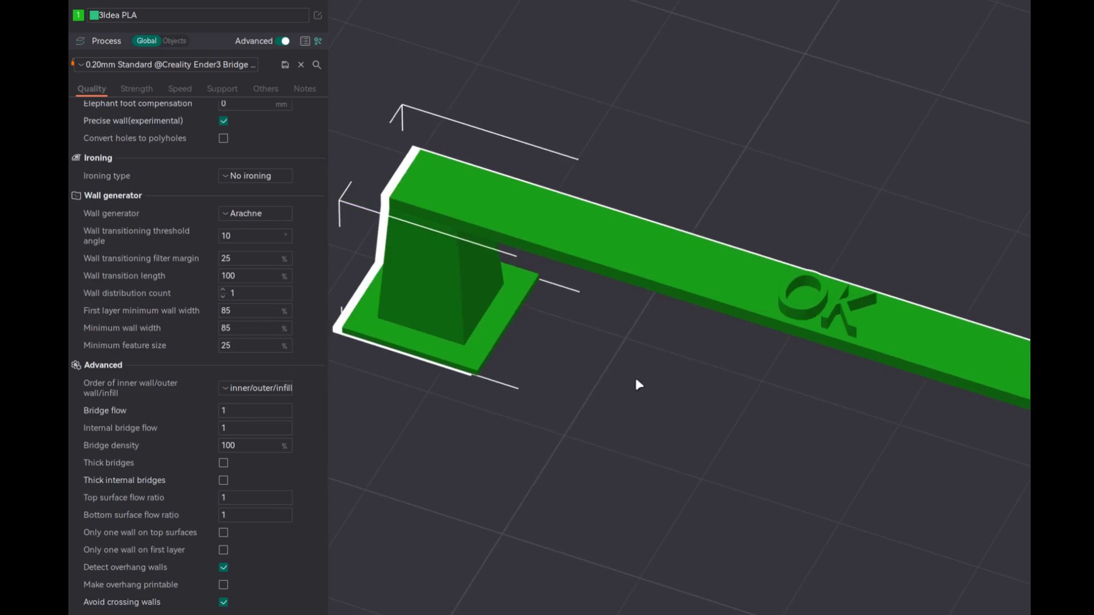
{"action": "left_click_drag", "start_coordinate": [619, 397], "coordinate": [618, 364]}
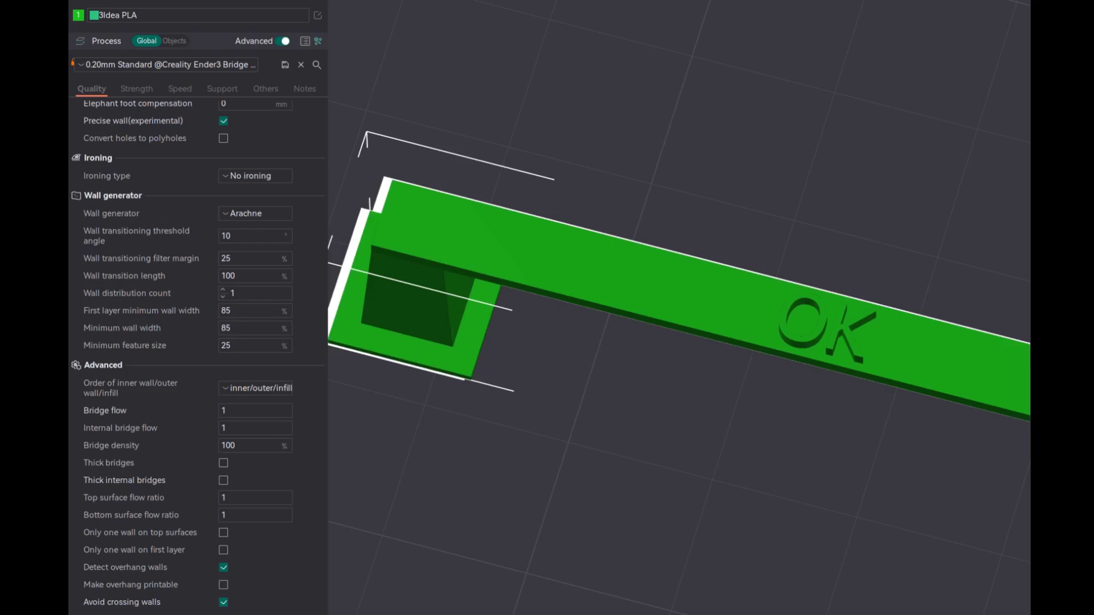
{"action": "key", "text": "ctrl+r"}
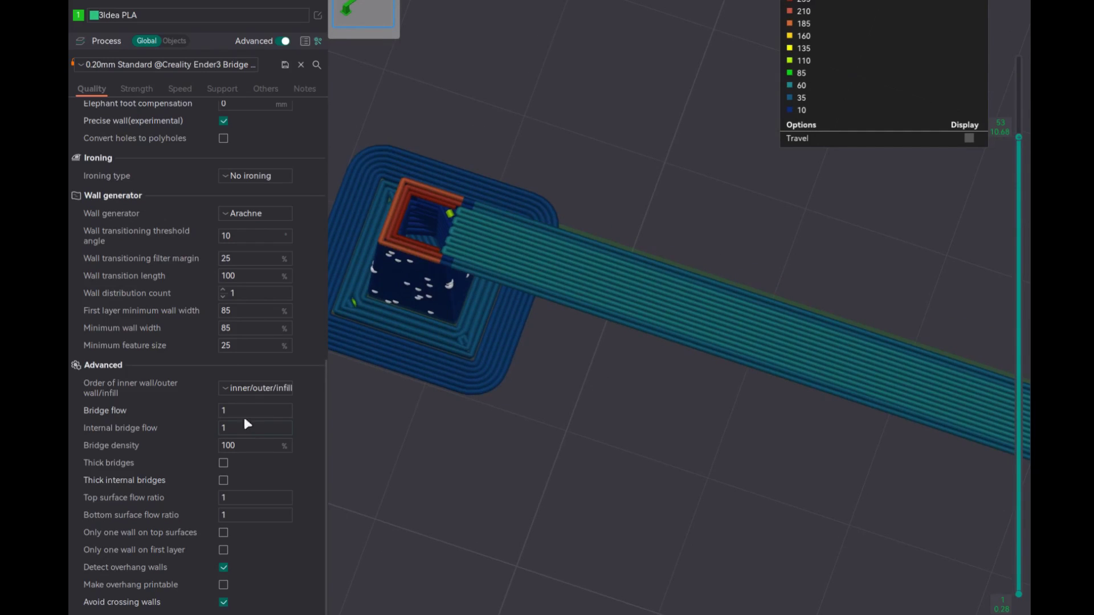
{"action": "scroll", "coordinate": [543, 355], "scroll_direction": "up", "scroll_amount": 4}
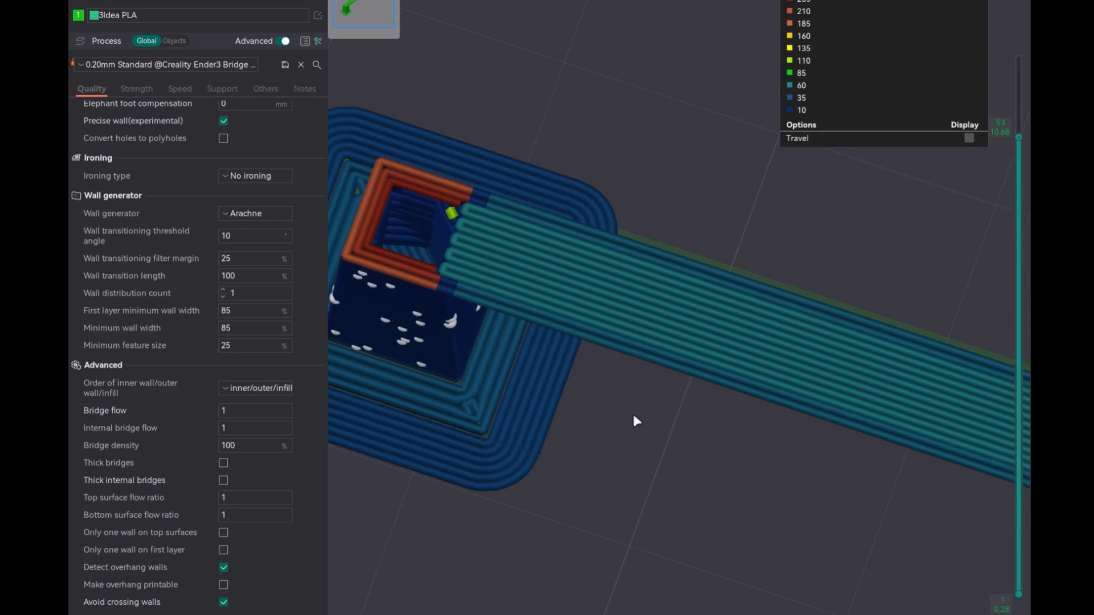
{"action": "left_click_drag", "start_coordinate": [633, 417], "coordinate": [630, 384]}
{"action": "left_click_drag", "start_coordinate": [714, 258], "coordinate": [658, 368]}
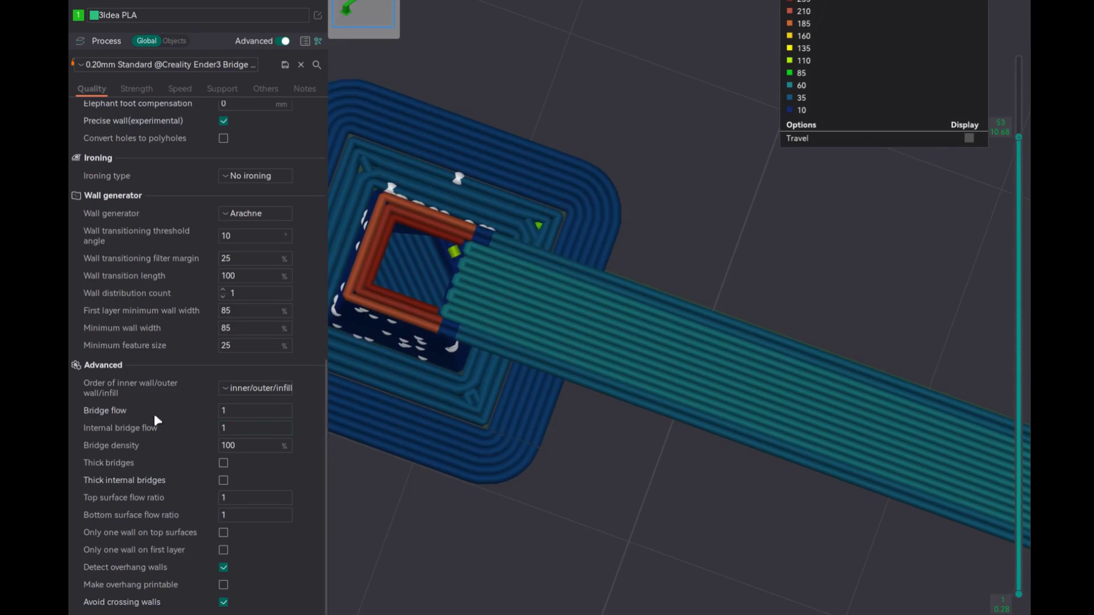
Step: Review the bridge flow, internal bridge flow and bridge density settings against the sliced bridge
{"action": "left_click", "coordinate": [232, 411]}
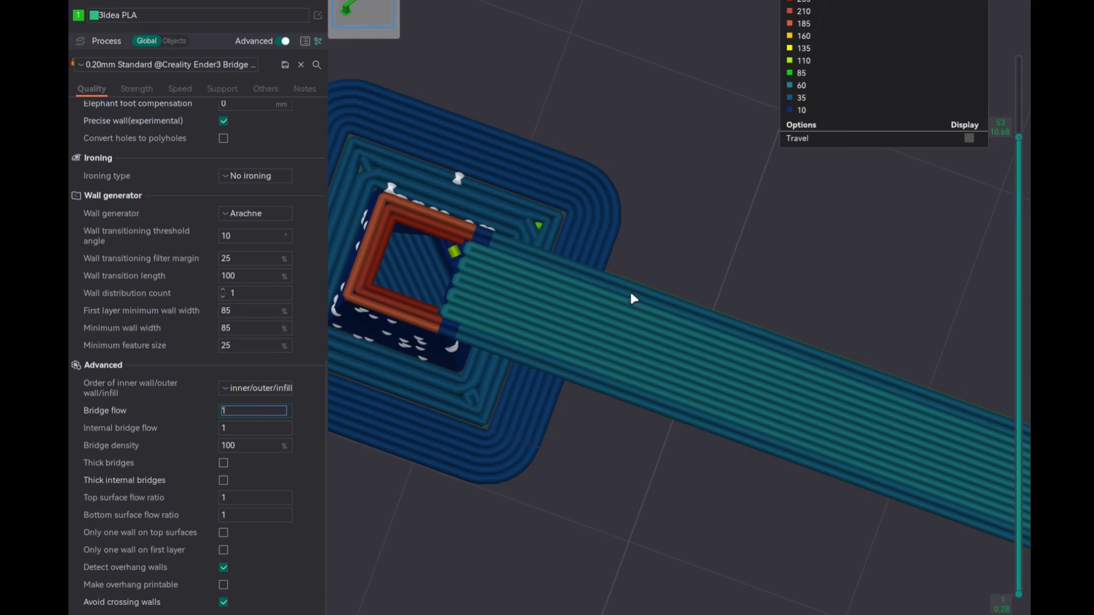
{"action": "scroll", "coordinate": [640, 296], "scroll_direction": "up", "scroll_amount": 5}
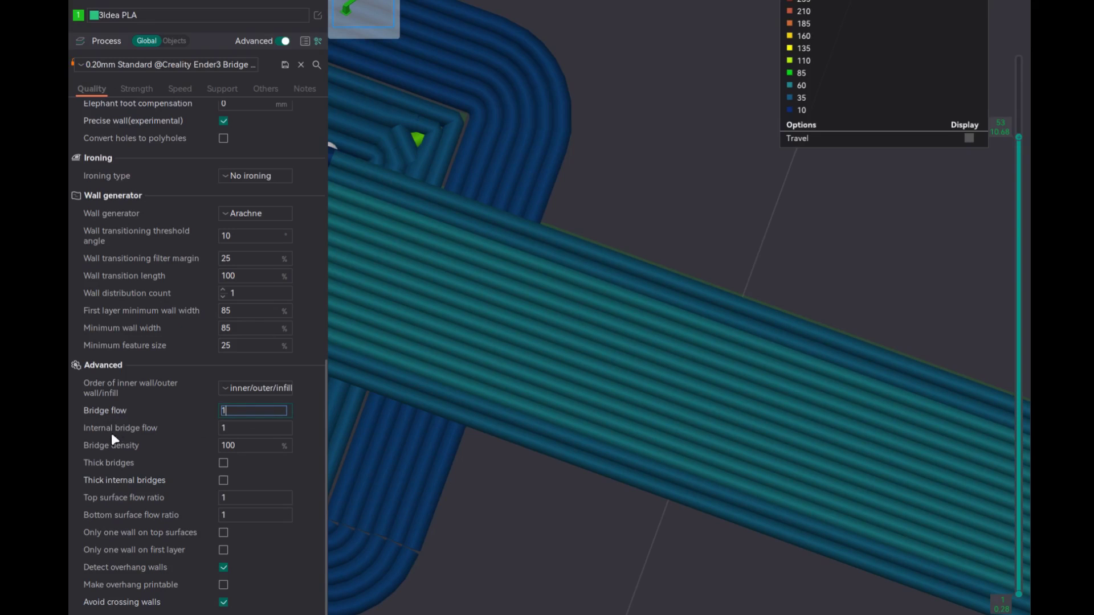
{"action": "key", "text": "Tab"}
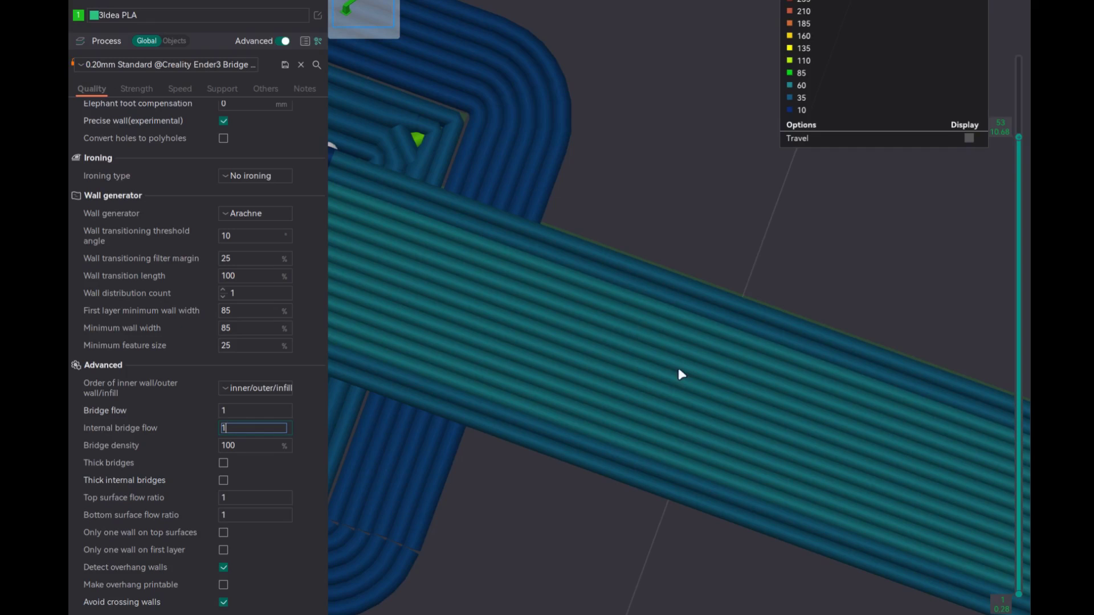
{"action": "scroll", "coordinate": [678, 367], "scroll_direction": "down", "scroll_amount": 2}
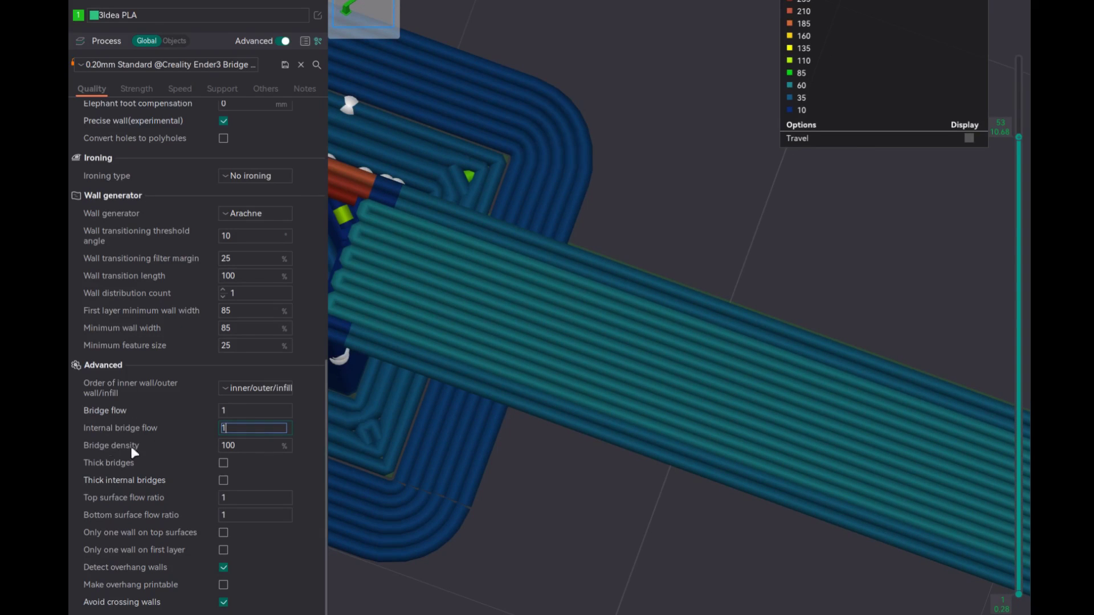
{"action": "left_click", "coordinate": [240, 449]}
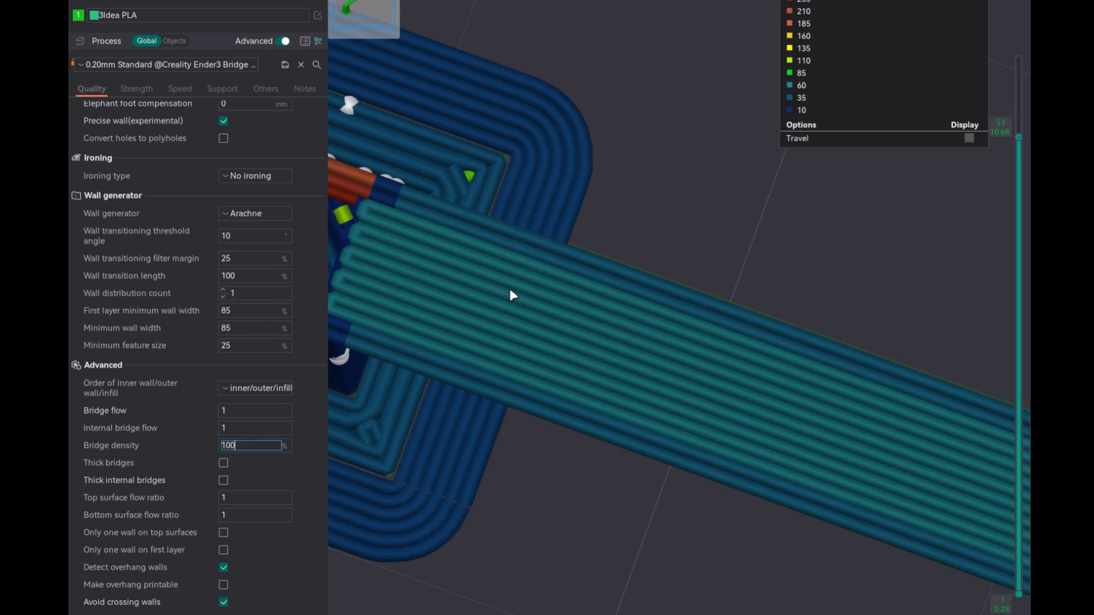
{"action": "scroll", "coordinate": [552, 341], "scroll_direction": "down", "scroll_amount": 1}
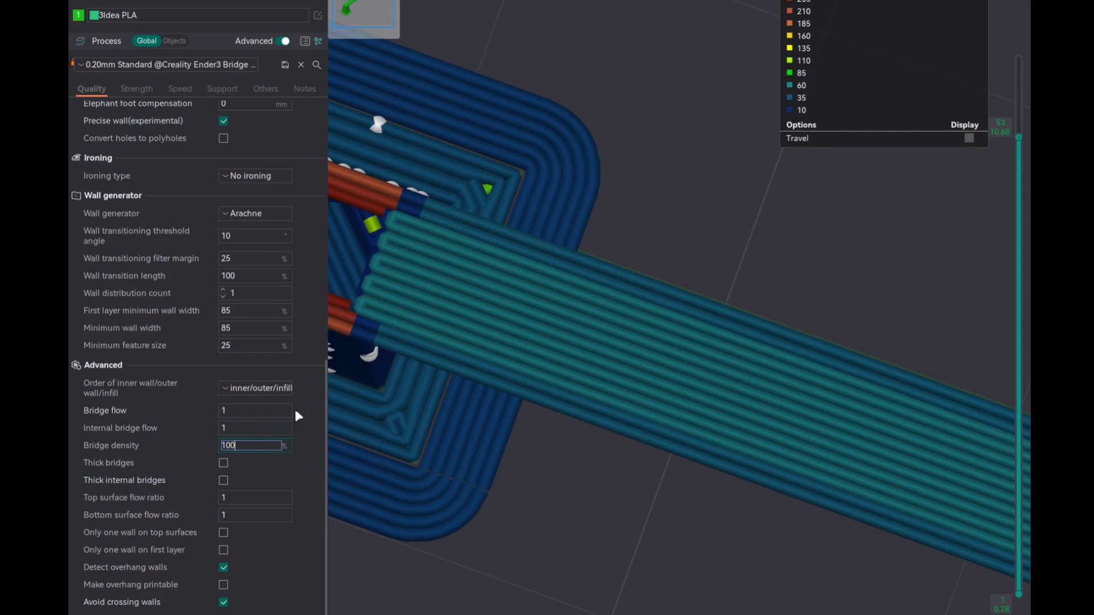
Step: Set the bridge density to 80% and inspect the spacing of the sliced bridge lines
{"action": "double_click", "coordinate": [248, 445]}
{"action": "type", "text": "80"}
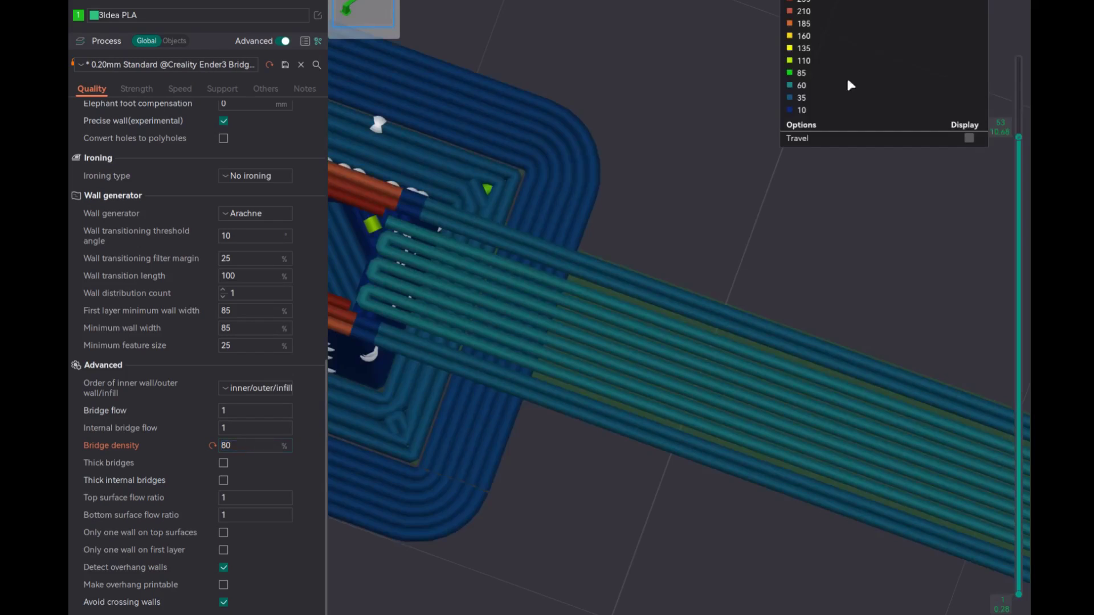
{"action": "scroll", "coordinate": [495, 307], "scroll_direction": "up", "scroll_amount": 3}
{"action": "scroll", "coordinate": [644, 319], "scroll_direction": "down", "scroll_amount": 1}
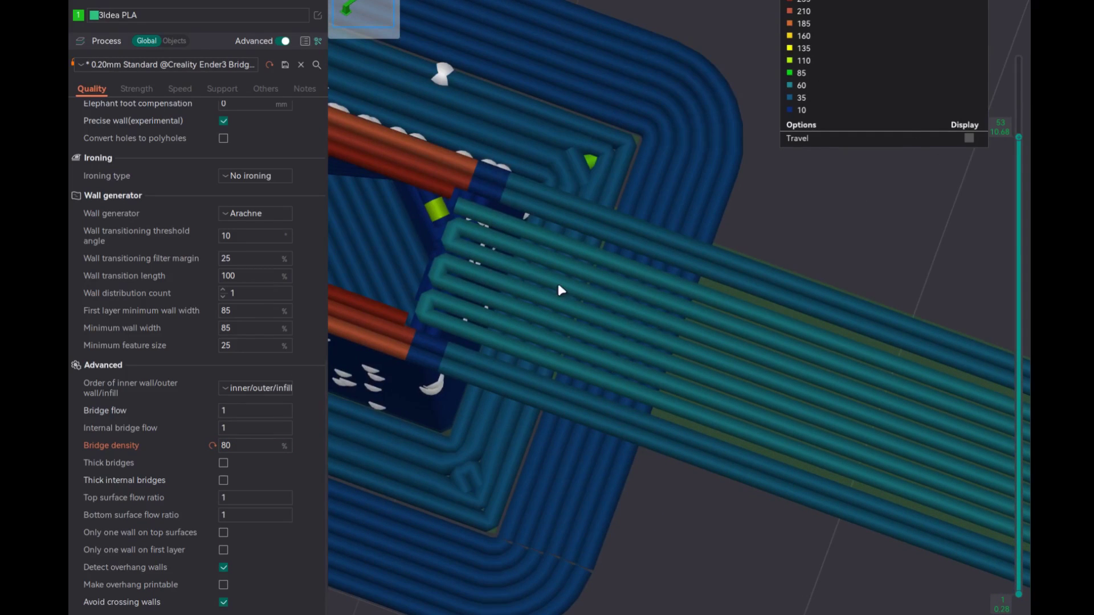
{"action": "scroll", "coordinate": [661, 369], "scroll_direction": "down", "scroll_amount": 1}
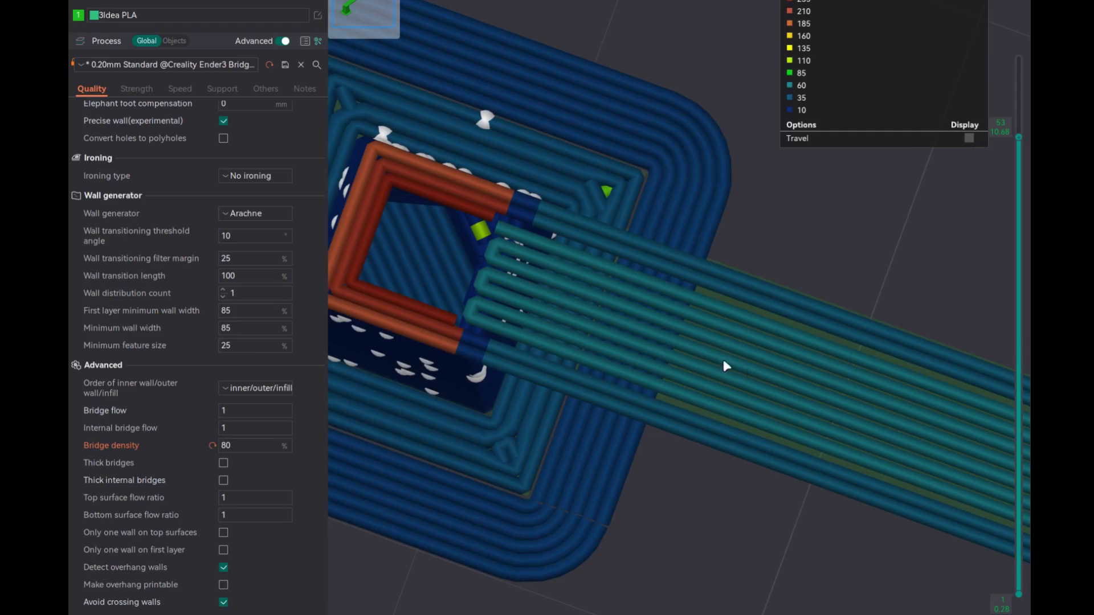
{"action": "scroll", "coordinate": [610, 330], "scroll_direction": "up", "scroll_amount": 1}
{"action": "scroll", "coordinate": [626, 345], "scroll_direction": "down", "scroll_amount": 2}
{"action": "middle_click_drag", "start_coordinate": [629, 344], "coordinate": [537, 342]}
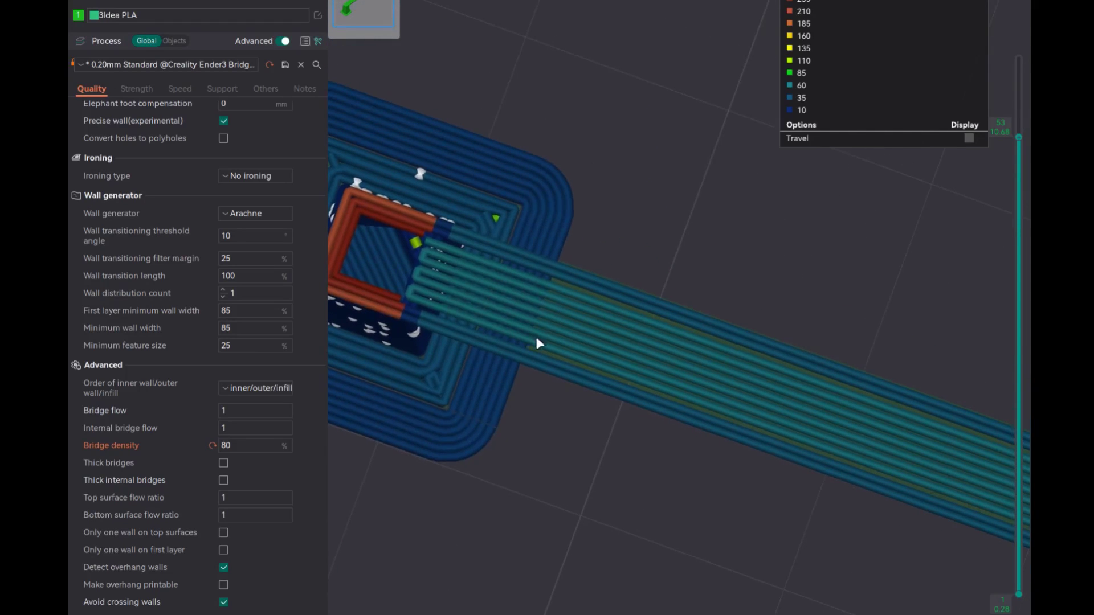
{"action": "mouse_move", "coordinate": [589, 372]}
{"action": "middle_mouse_down"}
{"action": "mouse_move", "coordinate": [591, 406]}
{"action": "mouse_move", "coordinate": [546, 383]}
{"action": "mouse_move", "coordinate": [616, 386]}
{"action": "mouse_move", "coordinate": [594, 377]}
{"action": "middle_mouse_up"}
{"action": "scroll", "coordinate": [670, 406], "scroll_direction": "up", "scroll_amount": 1}
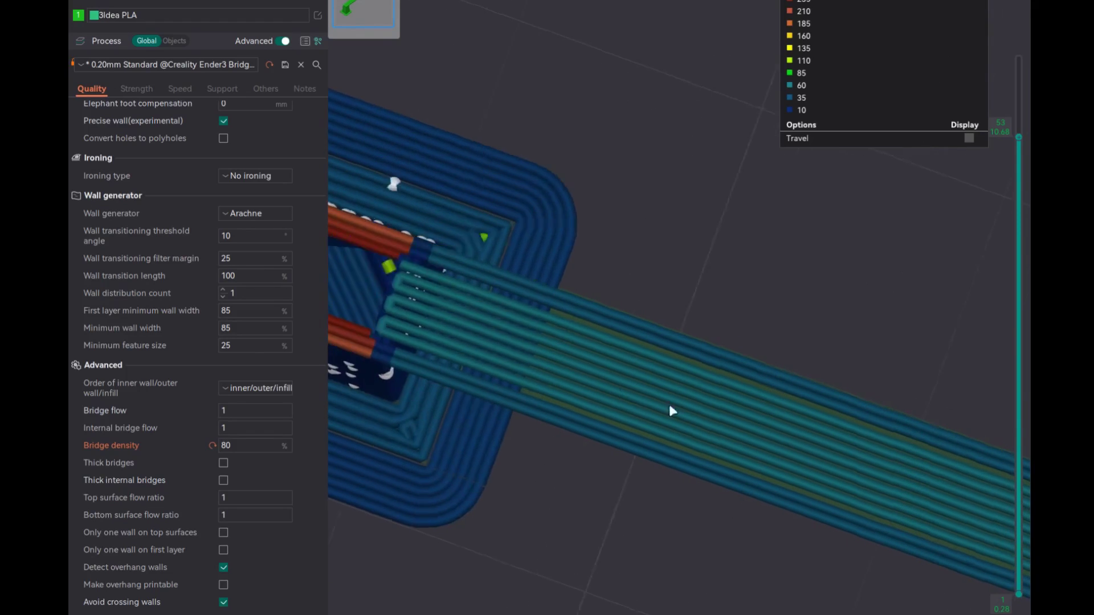
{"action": "scroll", "coordinate": [672, 410], "scroll_direction": "down", "scroll_amount": 2}
Step: Set the bridge density back to 100% and re-slice the bridge model
{"action": "double_click", "coordinate": [222, 445]}
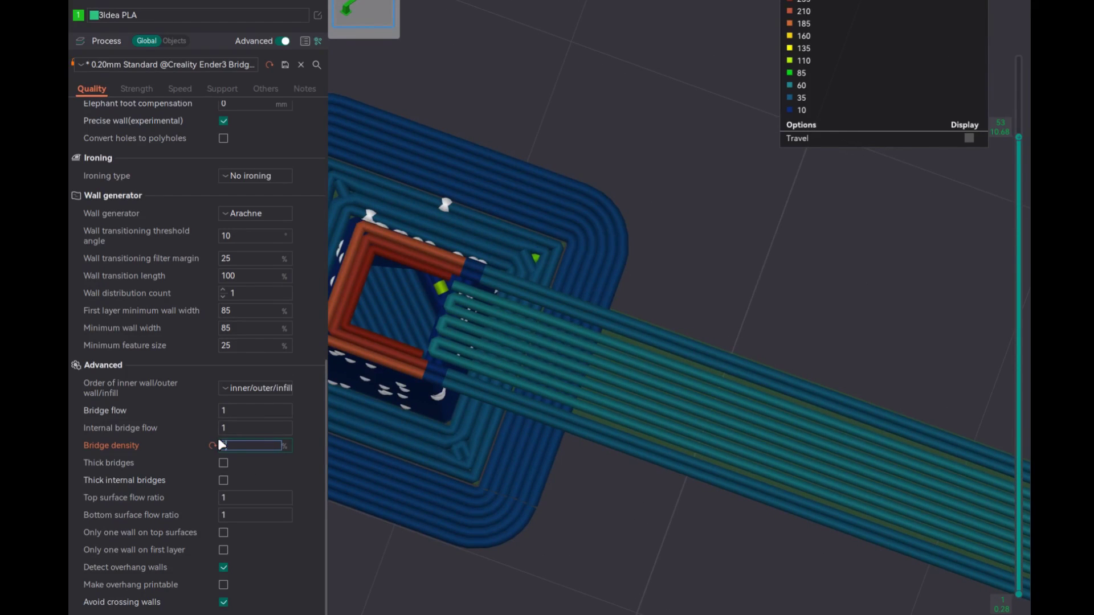
{"action": "type", "text": "100"}
{"action": "key", "text": "Return"}
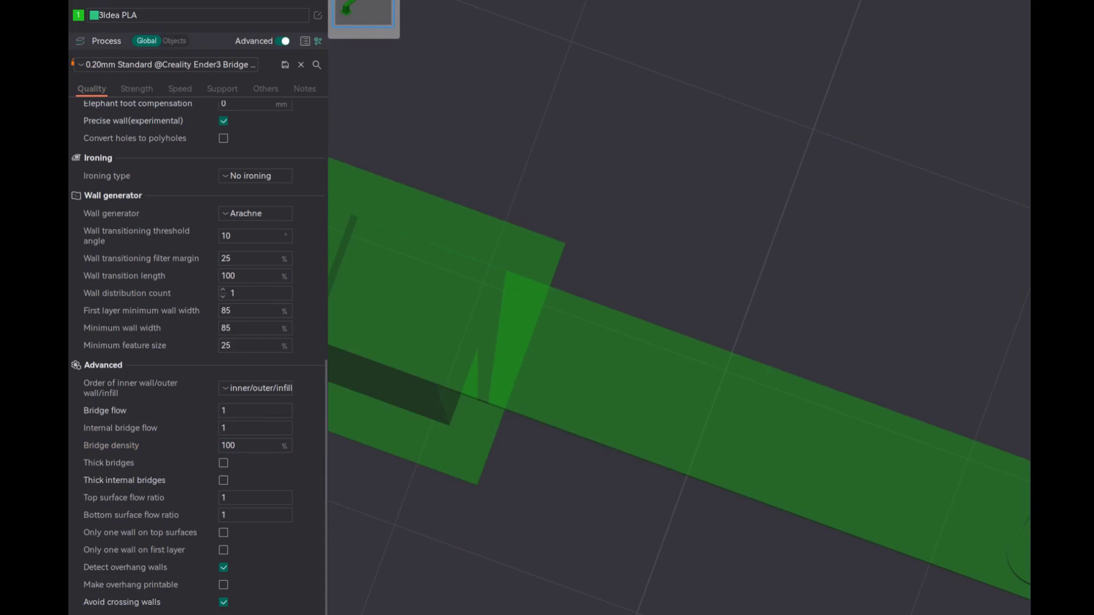
{"action": "middle_click_drag", "start_coordinate": [800, 183], "coordinate": [465, 397]}
{"action": "scroll", "coordinate": [570, 393], "scroll_direction": "up", "scroll_amount": 2}
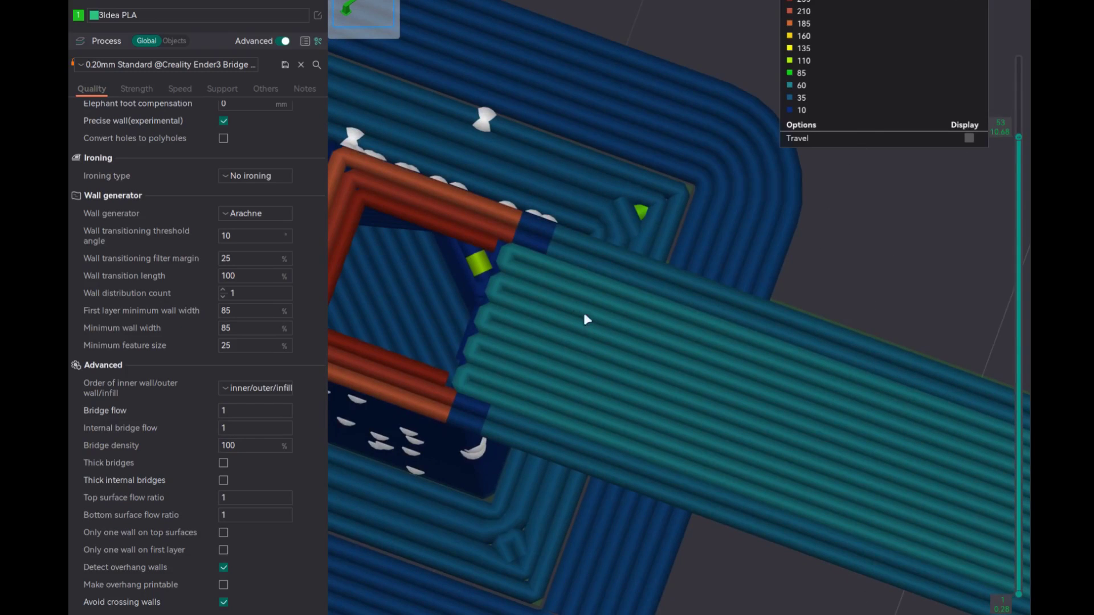
Step: Examine the re-sliced bridge lines from the pillar along the span at full density
{"action": "scroll", "coordinate": [552, 301], "scroll_direction": "down", "scroll_amount": 4}
{"action": "scroll", "coordinate": [578, 305], "scroll_direction": "up", "scroll_amount": 3}
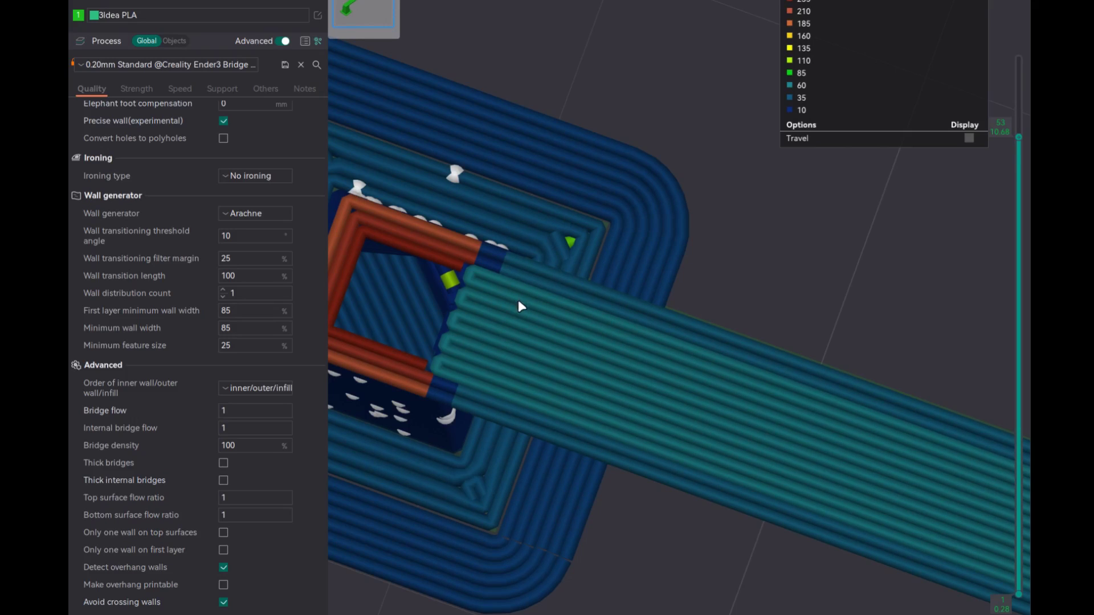
{"action": "scroll", "coordinate": [643, 380], "scroll_direction": "down", "scroll_amount": 3}
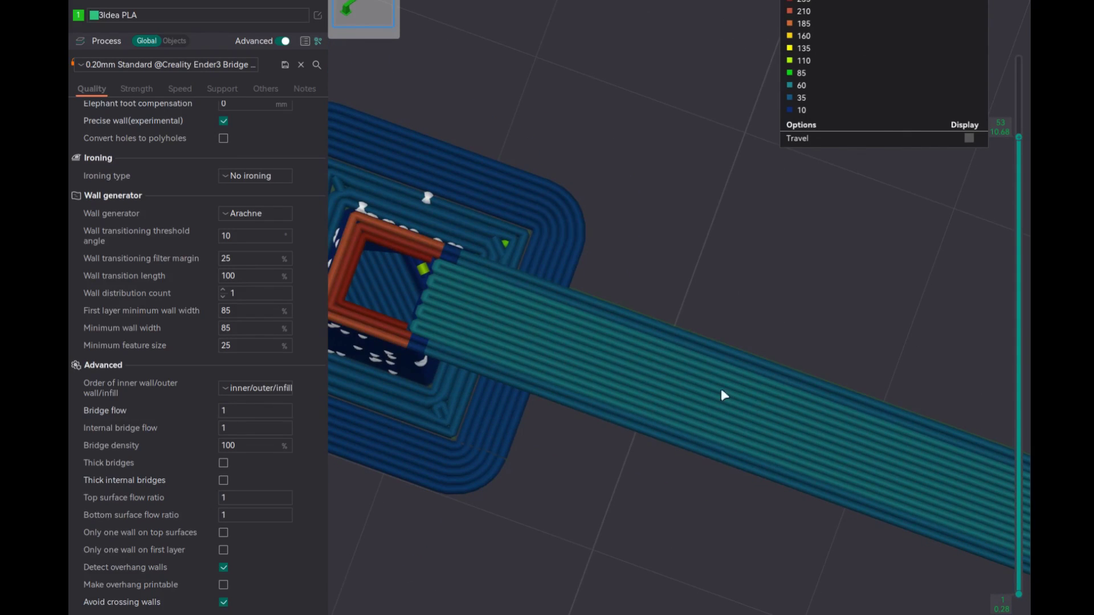
{"action": "middle_click_drag", "start_coordinate": [669, 518], "coordinate": [614, 348]}
{"action": "scroll", "coordinate": [748, 442], "scroll_direction": "down", "scroll_amount": 6}
{"action": "left_click_drag", "start_coordinate": [744, 460], "coordinate": [744, 444]}
{"action": "left_click_drag", "start_coordinate": [616, 376], "coordinate": [650, 481]}
{"action": "scroll", "coordinate": [757, 454], "scroll_direction": "up", "scroll_amount": 5}
{"action": "left_click_drag", "start_coordinate": [757, 454], "coordinate": [638, 504]}
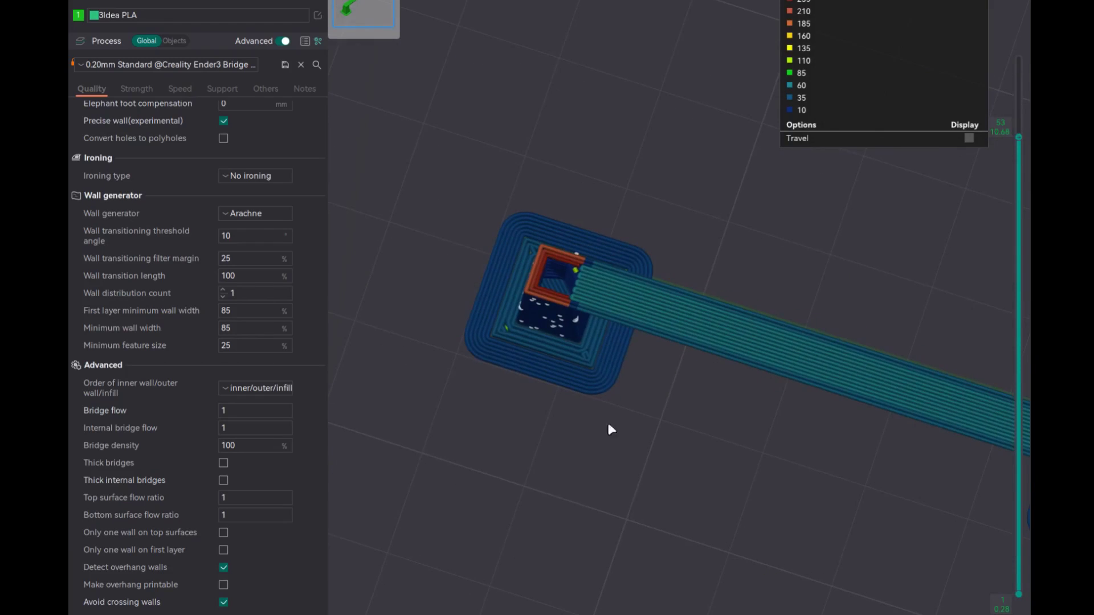
Step: Examine the sliced bridge lines near the pillar alongside the bridge density setting
{"action": "scroll", "coordinate": [607, 419], "scroll_direction": "up", "scroll_amount": 4}
{"action": "left_click", "coordinate": [236, 447]}
{"action": "double_click", "coordinate": [236, 447]}
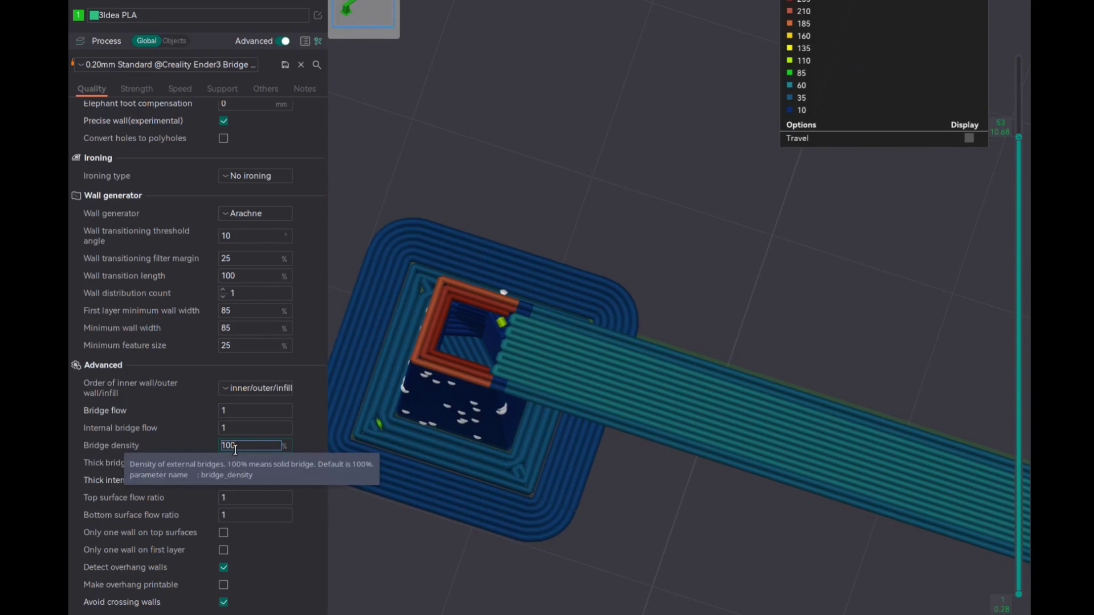
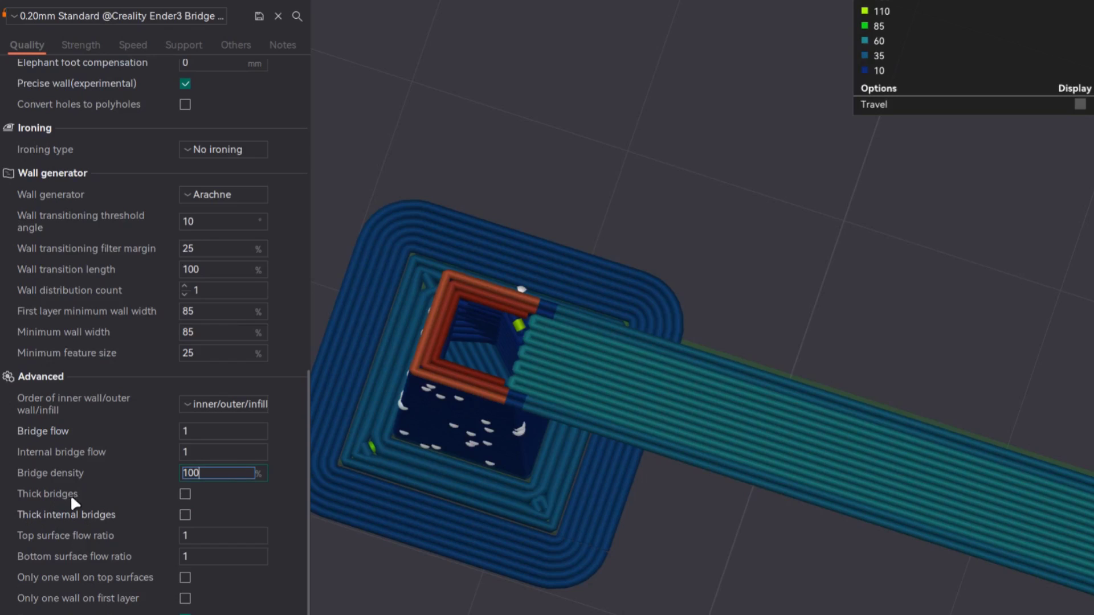
{"action": "middle_click_drag", "start_coordinate": [708, 422], "coordinate": [679, 372]}
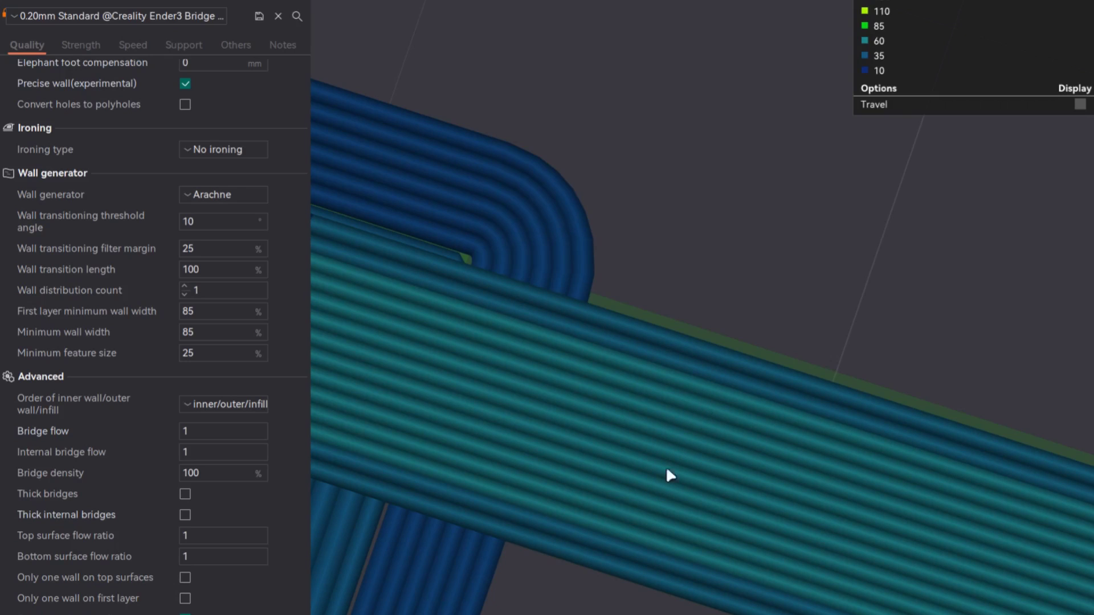
Step: Enable thick bridges and thick internal bridges, and re-slice the bridge model
{"action": "left_click", "coordinate": [185, 494]}
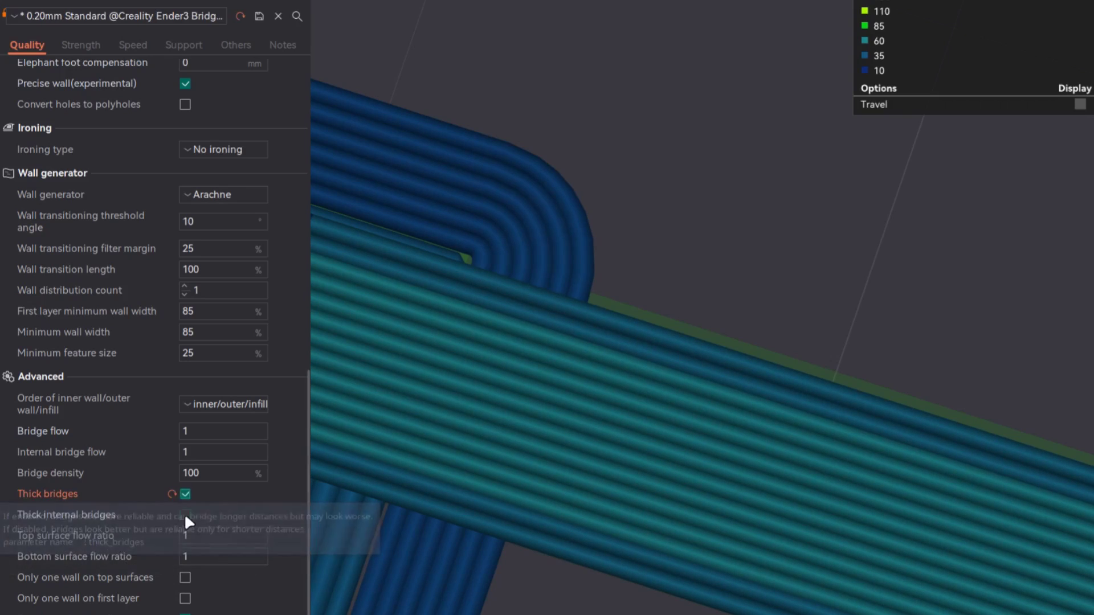
{"action": "left_click", "coordinate": [185, 515]}
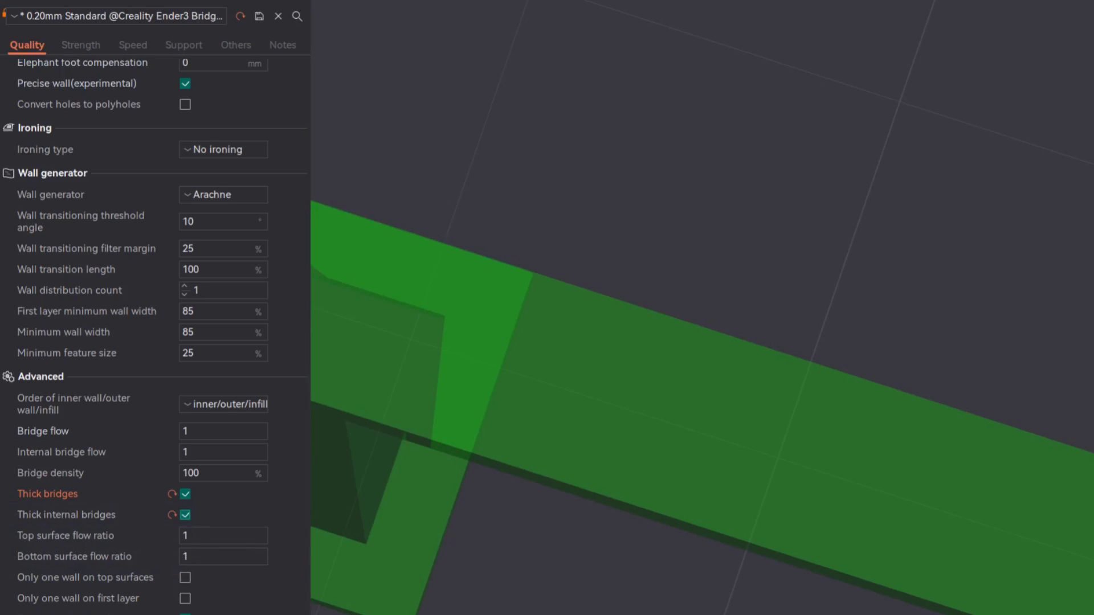
{"action": "scroll", "coordinate": [556, 419], "scroll_direction": "up", "scroll_amount": 3}
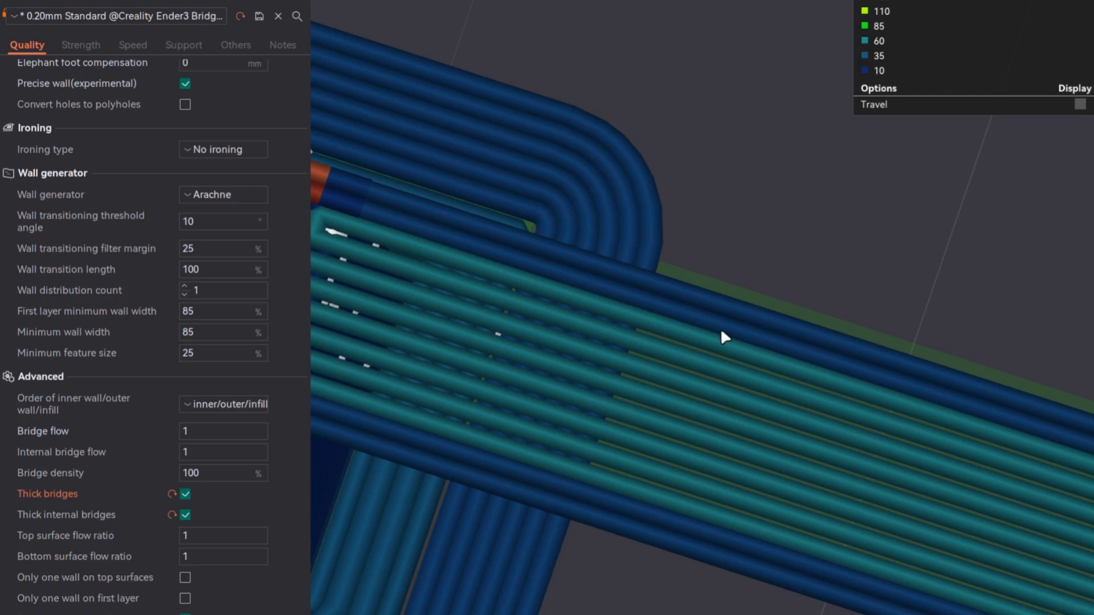
Step: Inspect the spacing of the thick bridge lines from the side and from above near the pillar
{"action": "scroll", "coordinate": [535, 457], "scroll_direction": "down", "scroll_amount": 5}
{"action": "left_click_drag", "start_coordinate": [573, 476], "coordinate": [754, 487]}
{"action": "scroll", "coordinate": [764, 484], "scroll_direction": "down", "scroll_amount": 3}
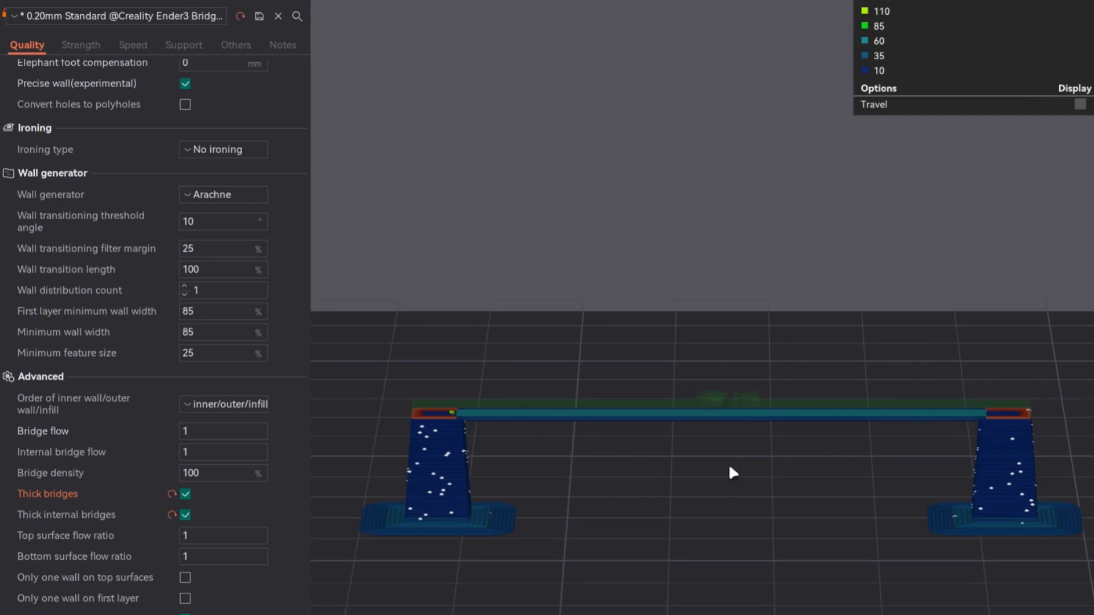
{"action": "left_click_drag", "start_coordinate": [866, 450], "coordinate": [598, 454]}
{"action": "scroll", "coordinate": [549, 427], "scroll_direction": "up", "scroll_amount": 3}
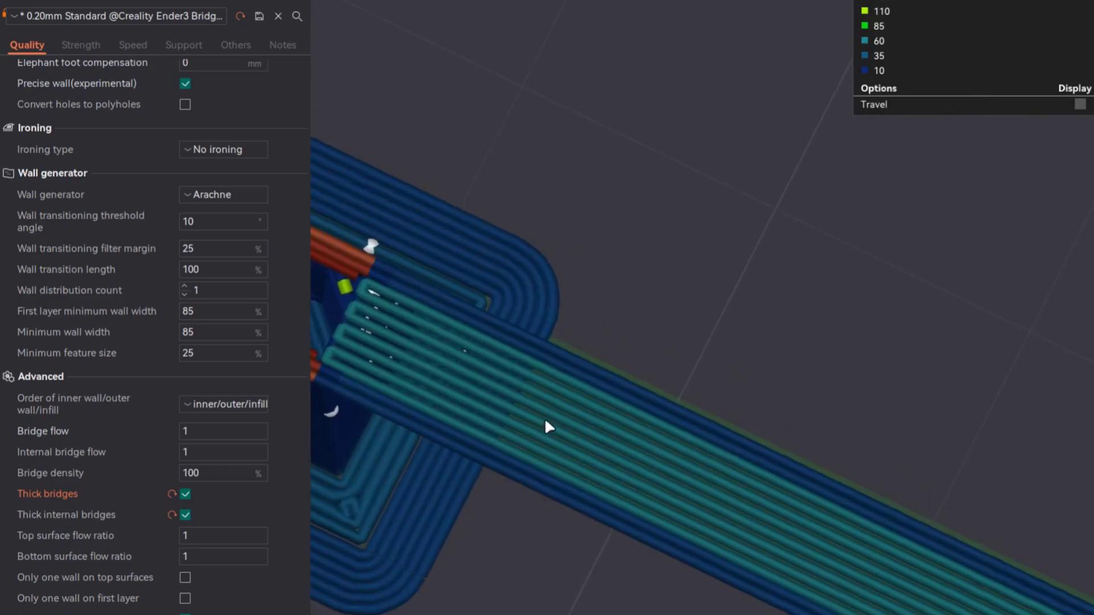
{"action": "left_click_drag", "start_coordinate": [549, 428], "coordinate": [668, 464]}
Step: Toggle thick bridges and thick internal bridges off and back on, and view the whole bridge model
{"action": "left_click", "coordinate": [185, 495]}
{"action": "left_click", "coordinate": [185, 515]}
{"action": "scroll", "coordinate": [477, 535], "scroll_direction": "down", "scroll_amount": 5}
{"action": "left_click", "coordinate": [186, 494]}
{"action": "left_click", "coordinate": [186, 515]}
{"action": "scroll", "coordinate": [737, 518], "scroll_direction": "down", "scroll_amount": 5}
{"action": "left_click_drag", "start_coordinate": [737, 518], "coordinate": [606, 400]}
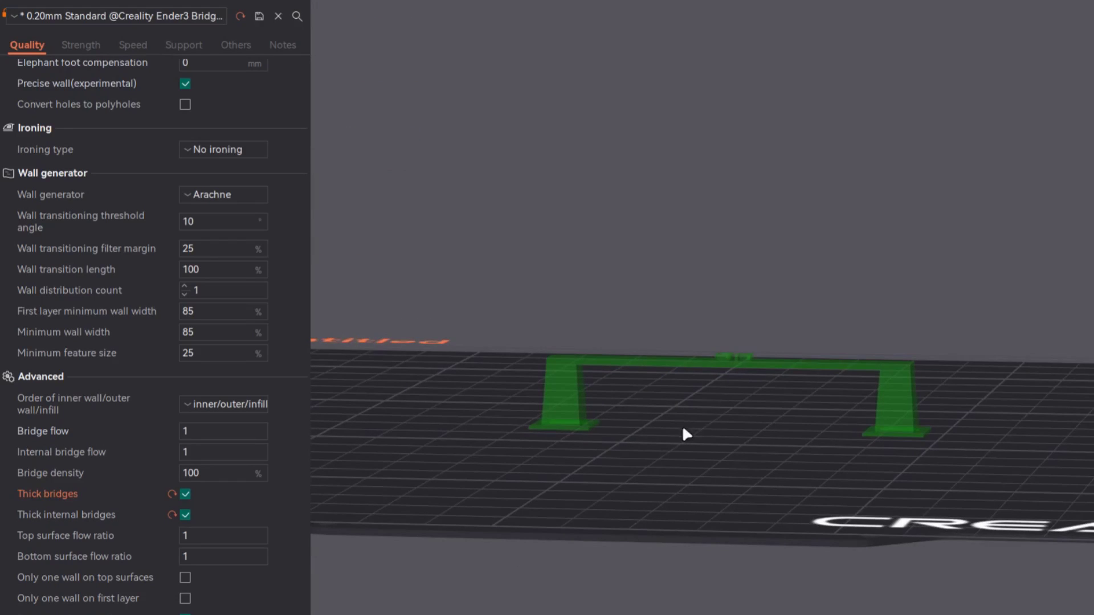
{"action": "left_click_drag", "start_coordinate": [683, 429], "coordinate": [637, 399]}
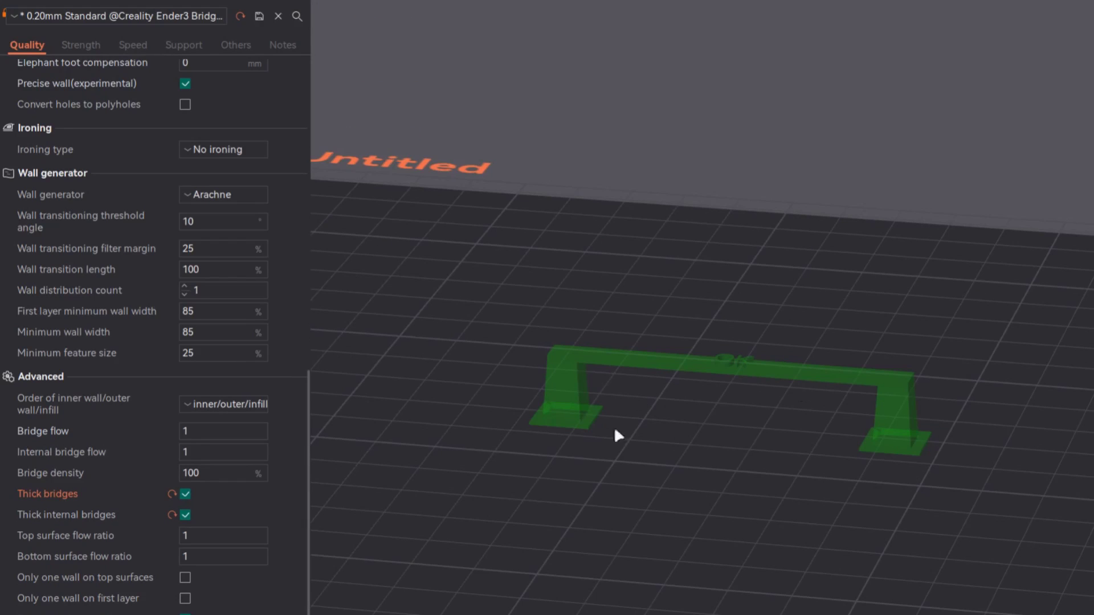
Step: Disable thick bridges and thick internal bridges, and re-slice the model to view the normal bridge lines
{"action": "left_click", "coordinate": [186, 494]}
{"action": "left_click", "coordinate": [187, 514]}
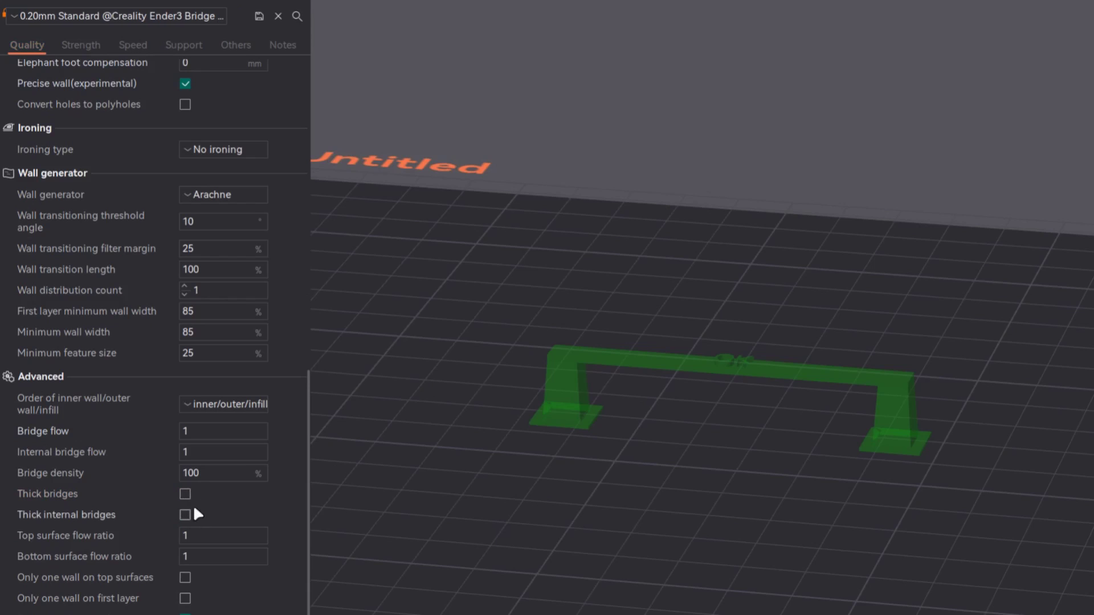
{"action": "mouse_move", "coordinate": [604, 501]}
{"action": "left_mouse_down"}
{"action": "mouse_move", "coordinate": [595, 539]}
{"action": "mouse_move", "coordinate": [607, 509]}
{"action": "left_mouse_up"}
{"action": "scroll", "coordinate": [604, 456], "scroll_direction": "up", "scroll_amount": 6}
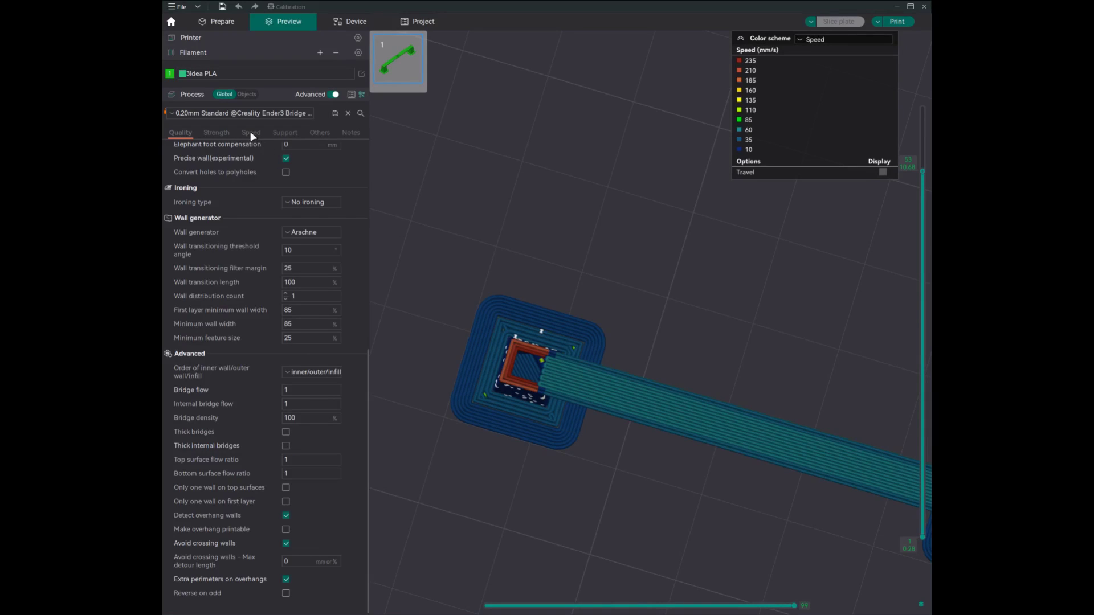
Step: Review the overhang and bridge speed settings and compare them with the speed colours on the sliced bridge
{"action": "left_click", "coordinate": [251, 133]}
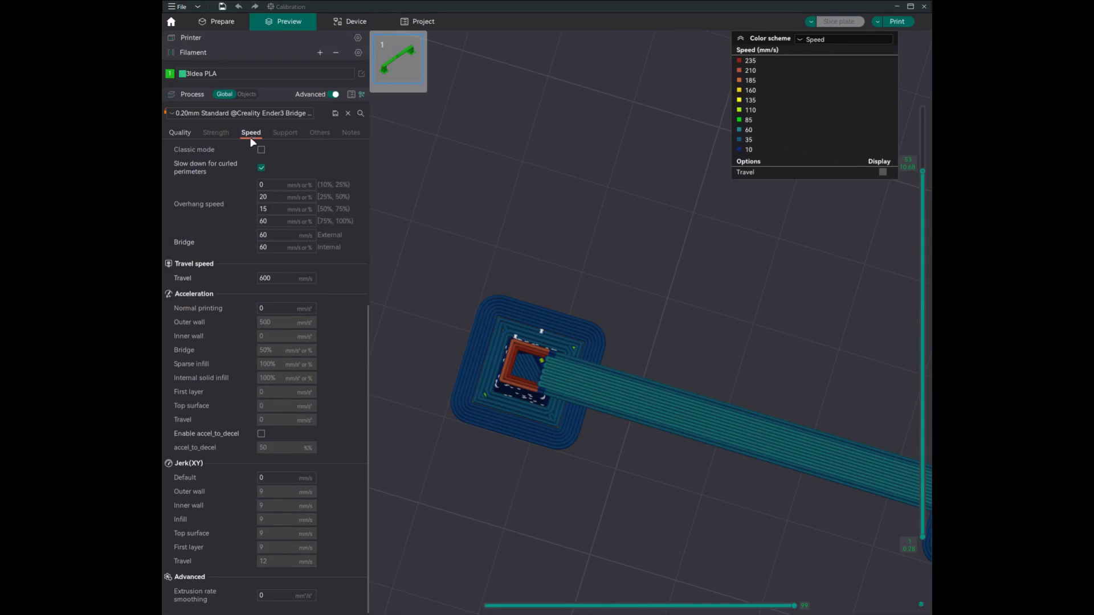
{"action": "scroll", "coordinate": [219, 231], "scroll_direction": "up", "scroll_amount": 3}
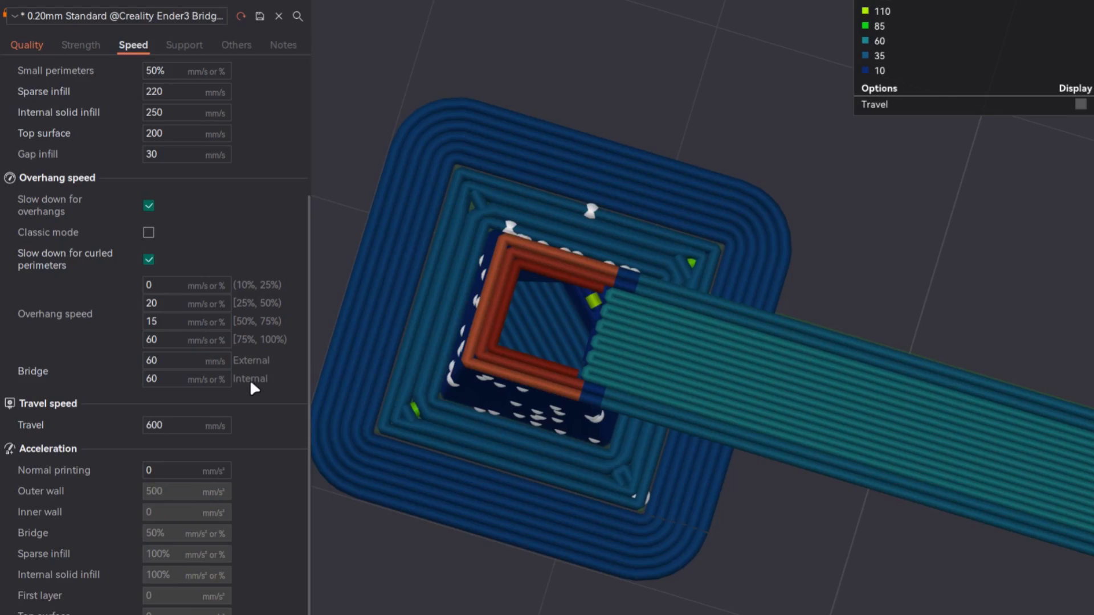
{"action": "scroll", "coordinate": [757, 343], "scroll_direction": "up", "scroll_amount": 5}
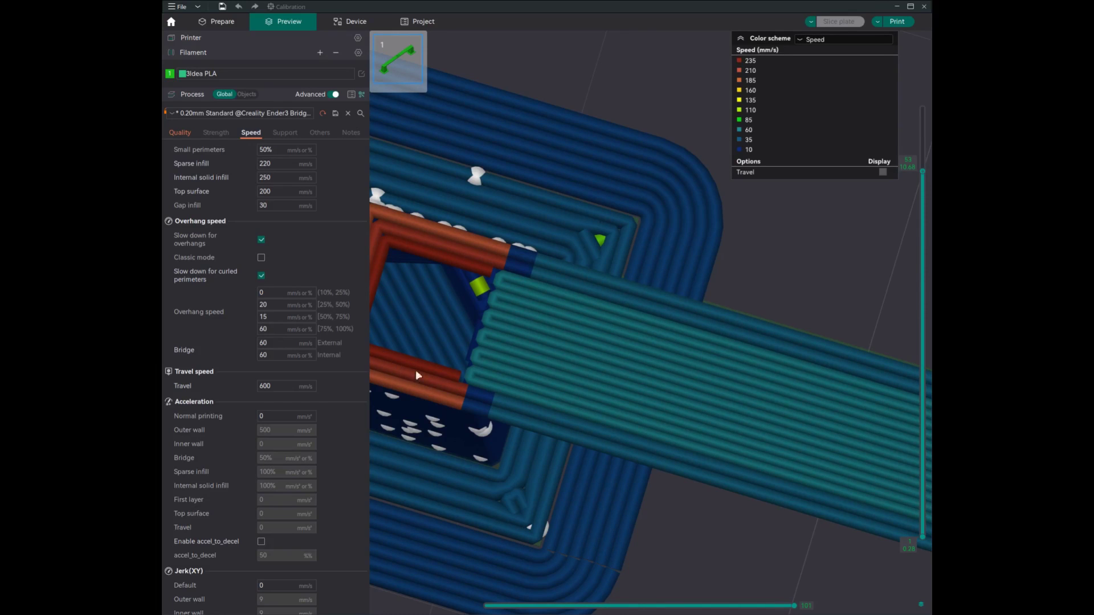
{"action": "scroll", "coordinate": [468, 398], "scroll_direction": "down", "scroll_amount": 3}
{"action": "scroll", "coordinate": [514, 408], "scroll_direction": "down", "scroll_amount": 5}
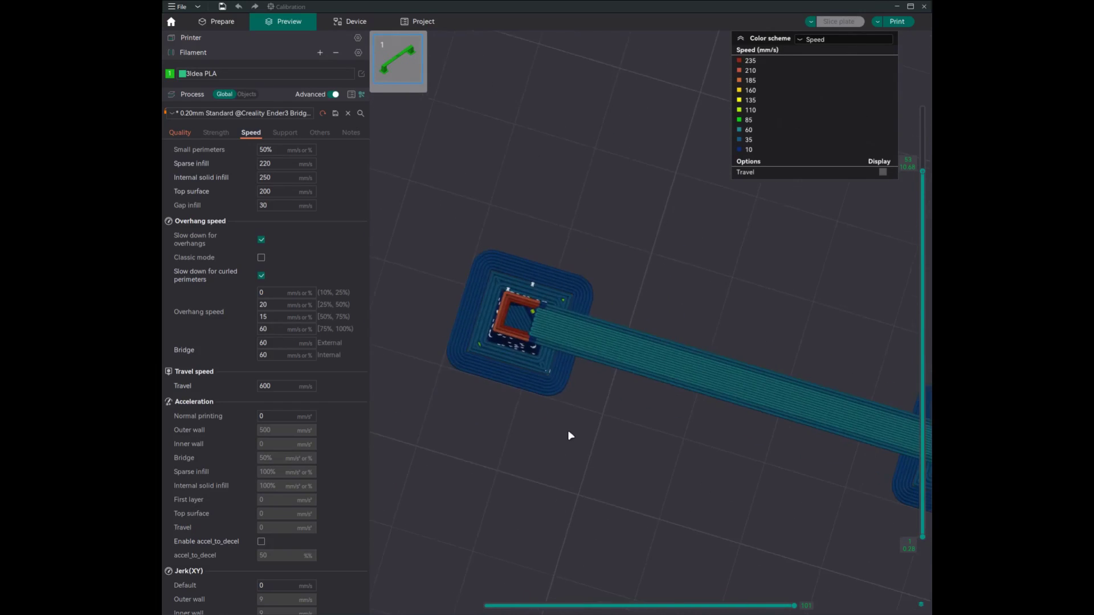
{"action": "left_click_drag", "start_coordinate": [655, 444], "coordinate": [545, 340]}
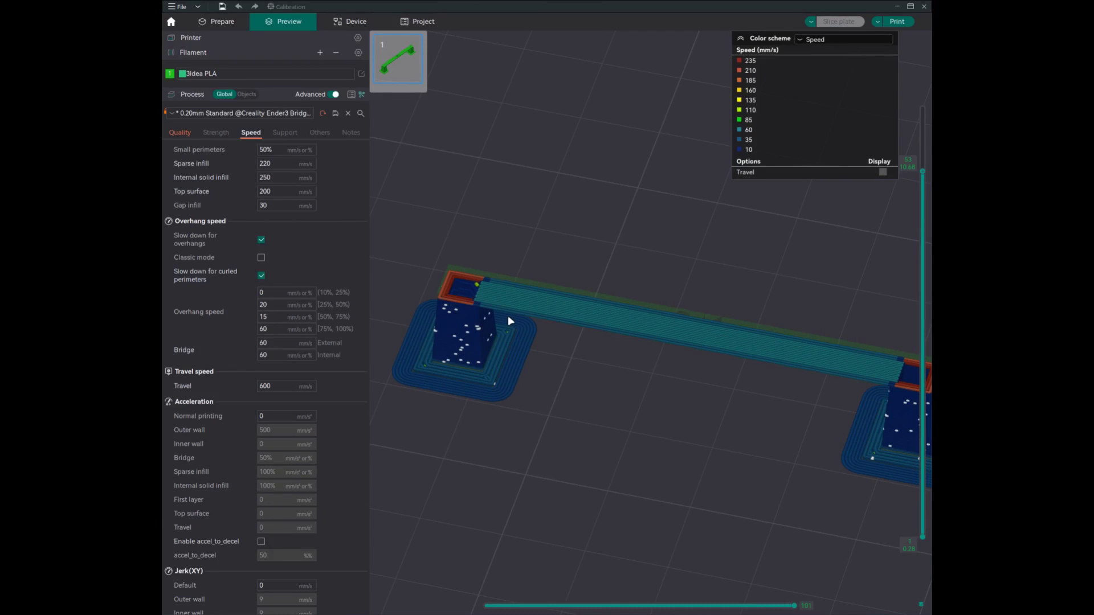
{"action": "scroll", "coordinate": [541, 376], "scroll_direction": "up", "scroll_amount": 5}
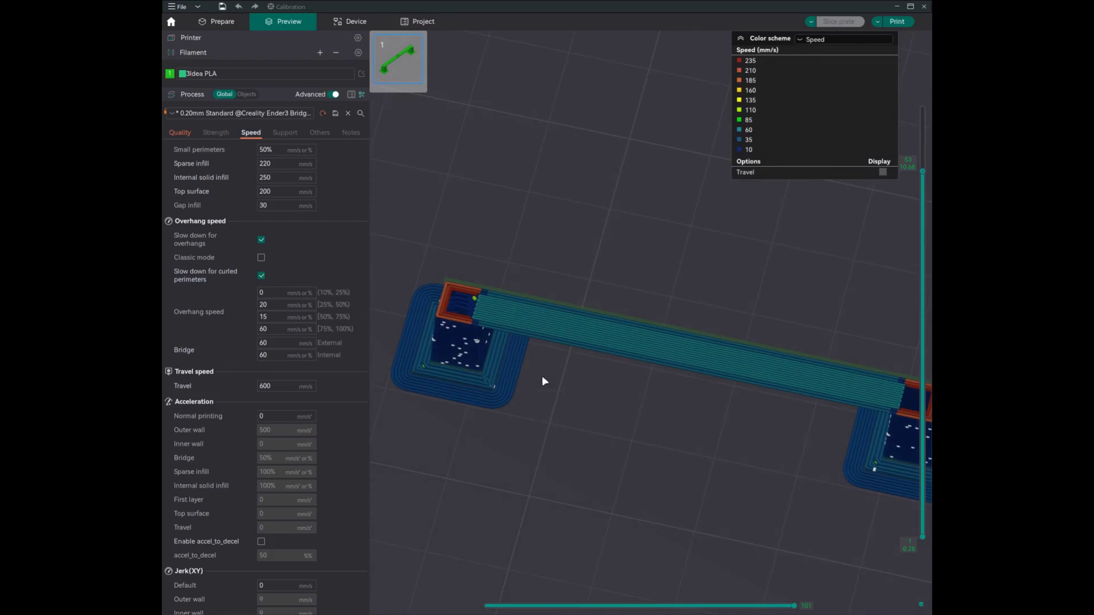
{"action": "left_click_drag", "start_coordinate": [515, 365], "coordinate": [600, 377]}
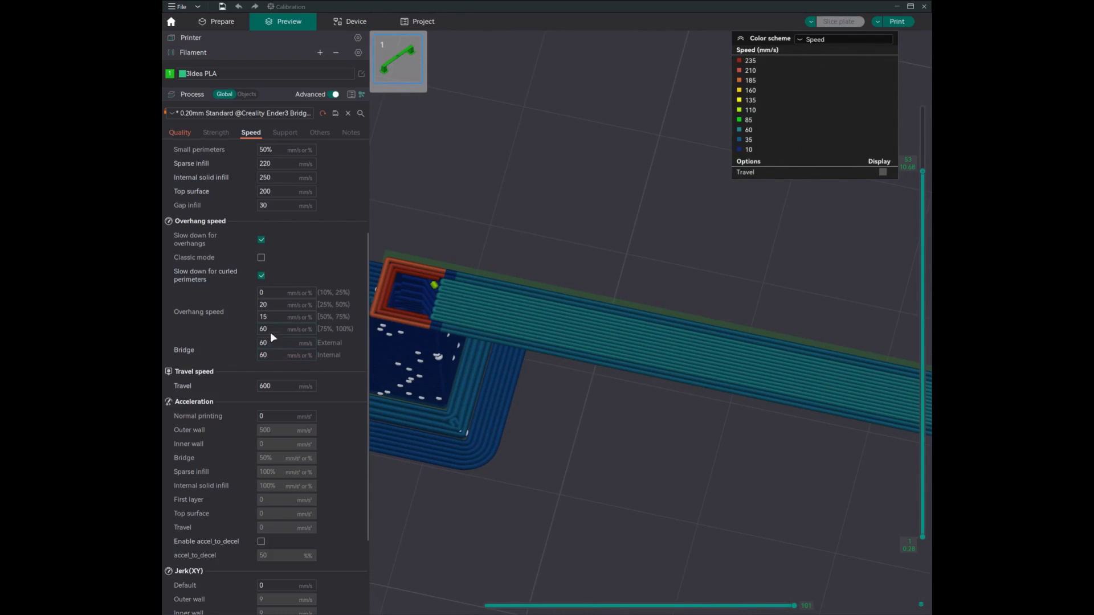
Step: Check the internal bridge speed and the 75–100% overhang speed against the bridge span between the pillars
{"action": "left_click", "coordinate": [271, 353]}
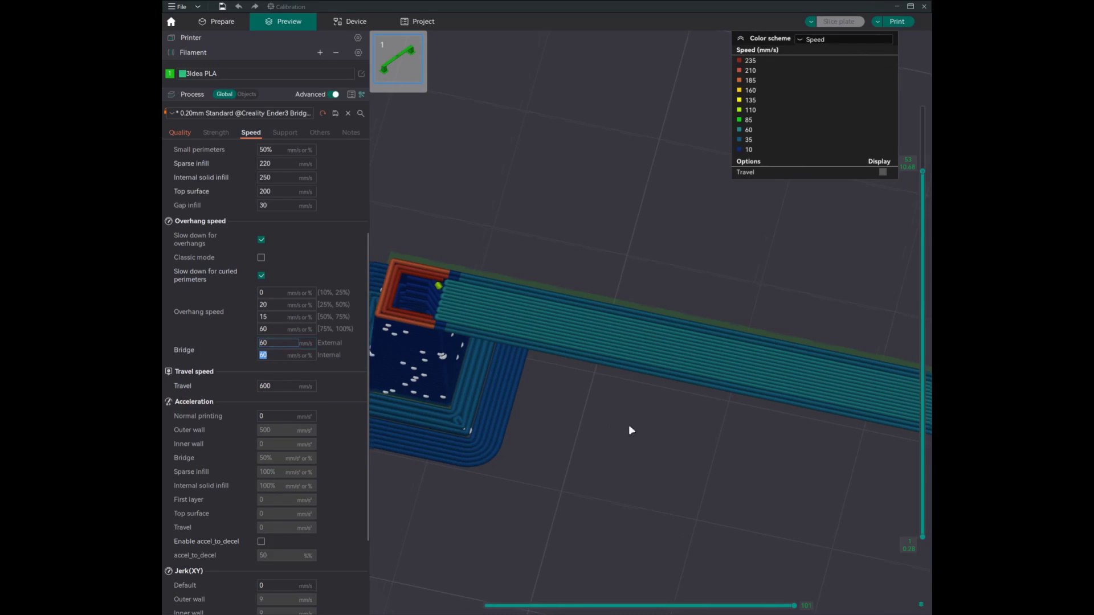
{"action": "middle_click_drag", "start_coordinate": [630, 430], "coordinate": [596, 434]}
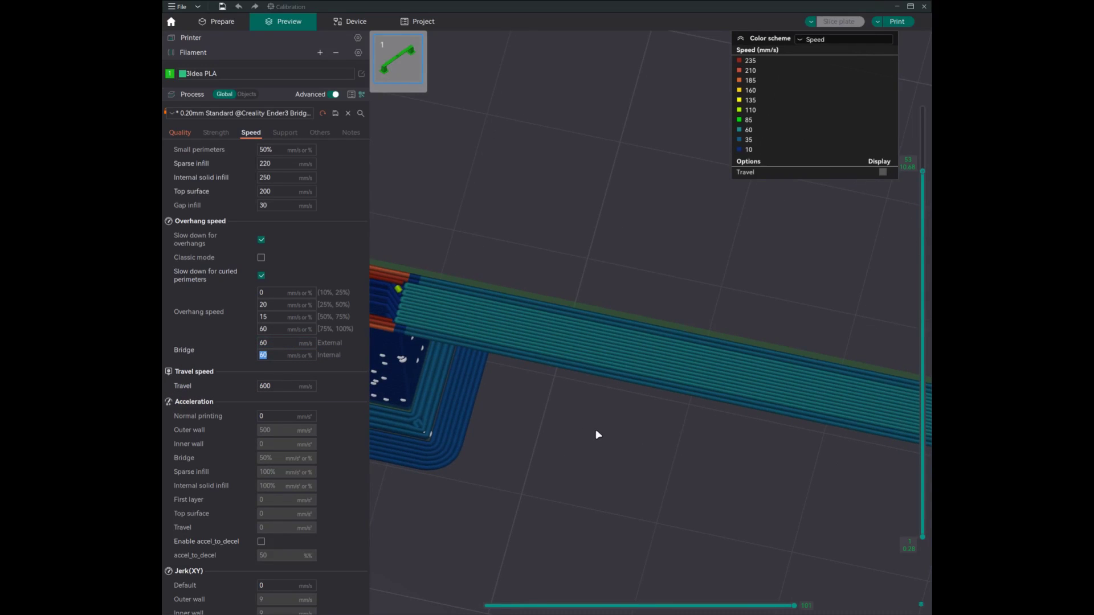
{"action": "scroll", "coordinate": [597, 434], "scroll_direction": "down", "scroll_amount": 2}
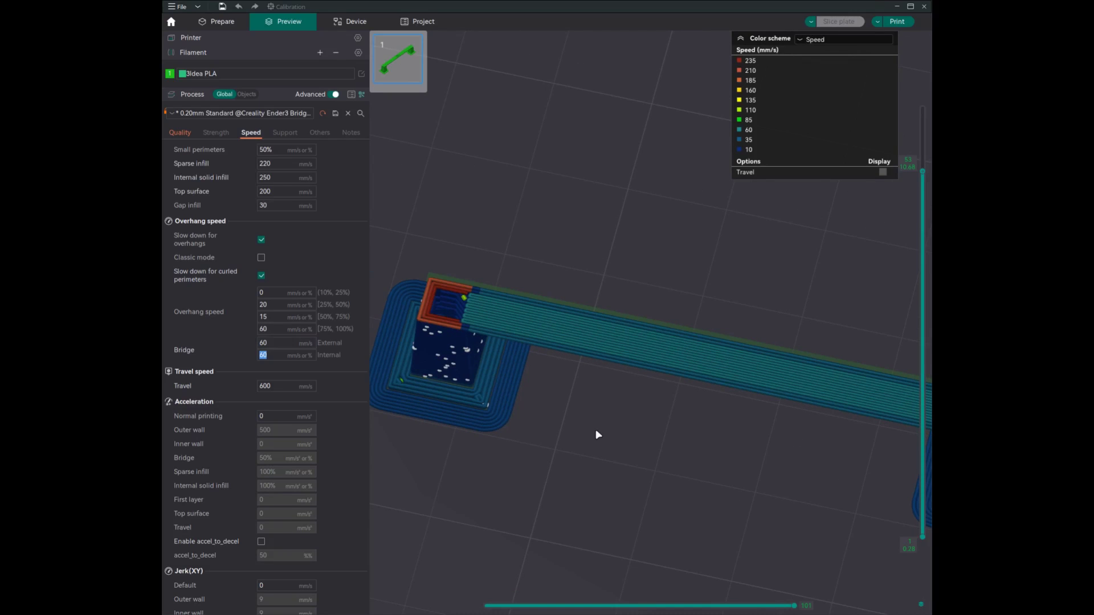
{"action": "middle_click_drag", "start_coordinate": [629, 440], "coordinate": [551, 450]}
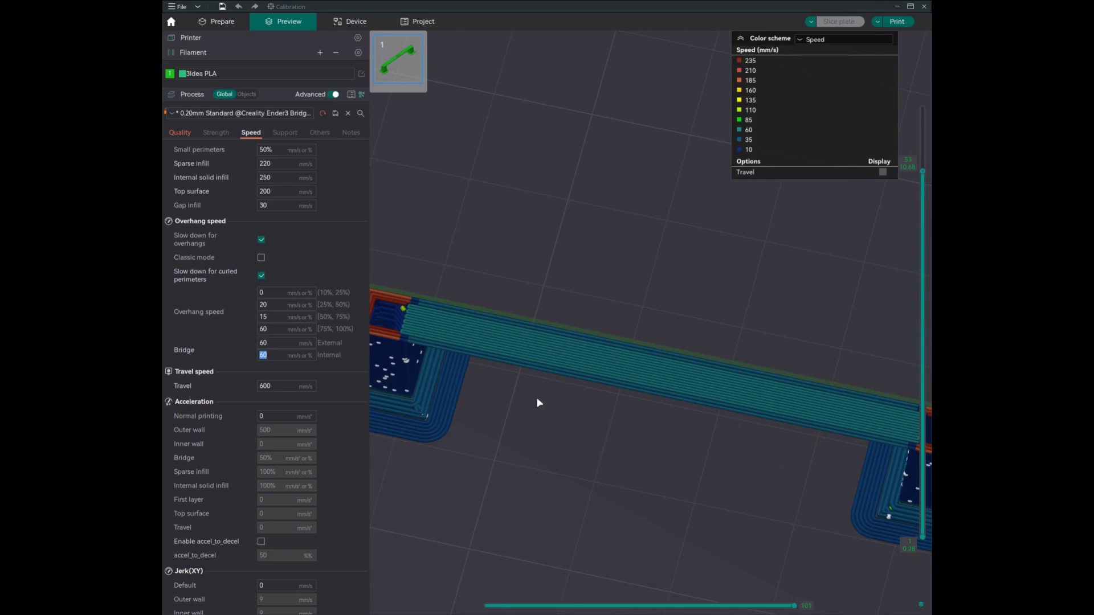
{"action": "scroll", "coordinate": [603, 401], "scroll_direction": "down", "scroll_amount": 3}
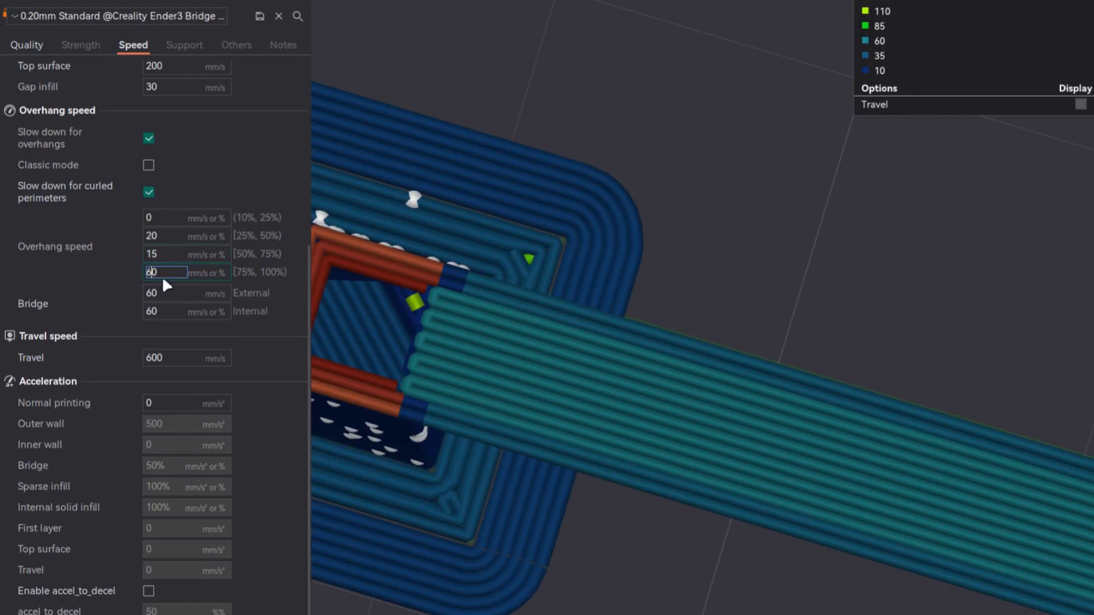
{"action": "left_click", "coordinate": [270, 329]}
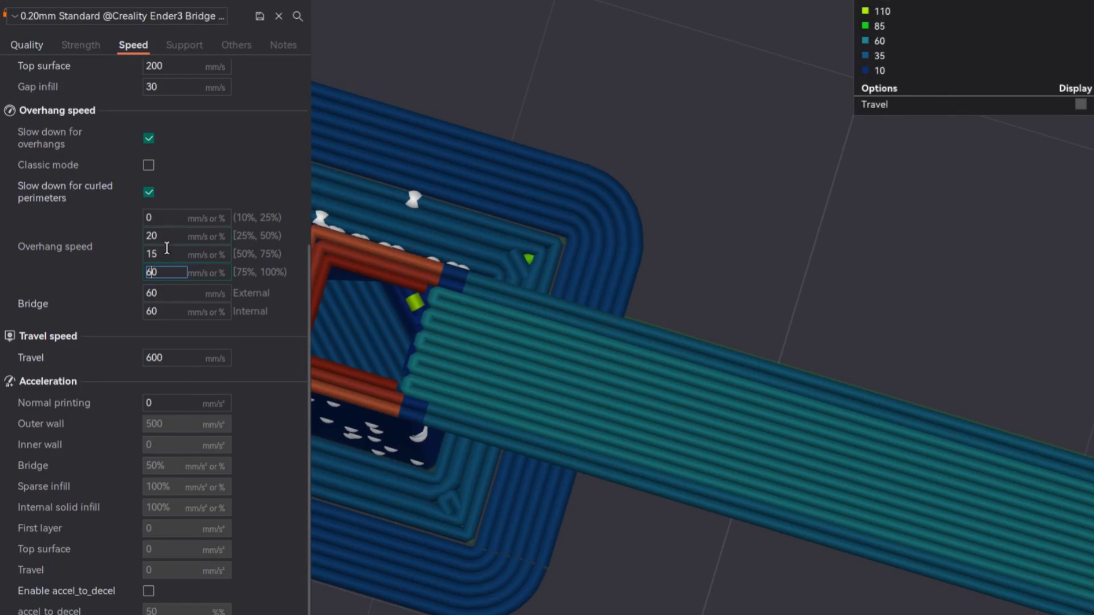
Step: Return to the advanced quality settings and set the bridge flow to .8
{"action": "left_click", "coordinate": [23, 46]}
{"action": "scroll", "coordinate": [222, 472], "scroll_direction": "down", "scroll_amount": 2}
{"action": "scroll", "coordinate": [222, 473], "scroll_direction": "down", "scroll_amount": 3}
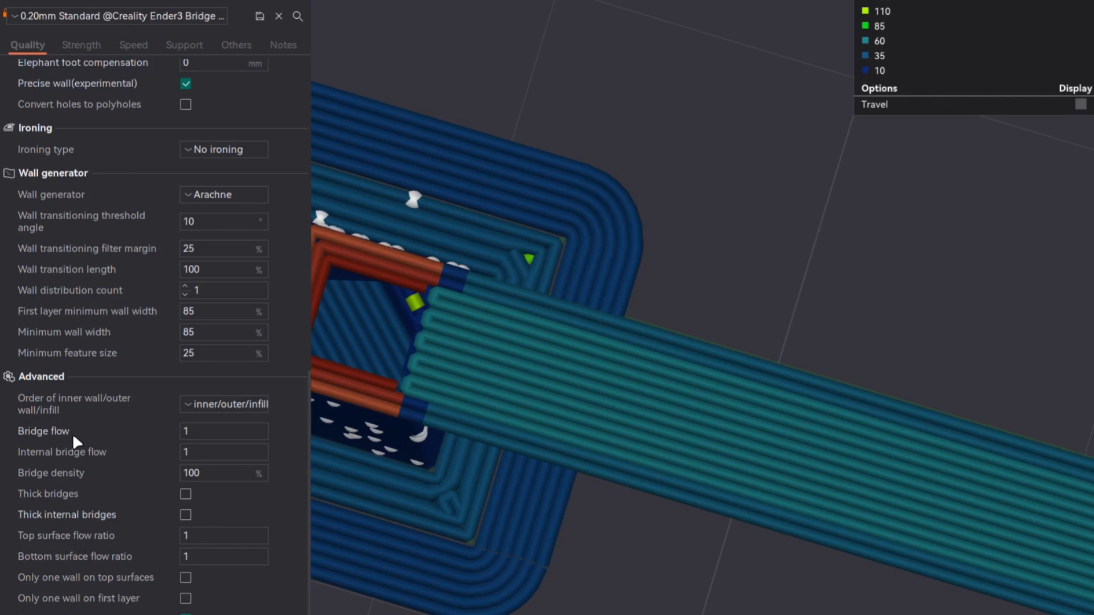
{"action": "mouse_move", "coordinate": [60, 436]}
{"action": "left_click", "coordinate": [219, 431]}
{"action": "key", "text": "BackSpace"}
{"action": "type", "text": ".8"}
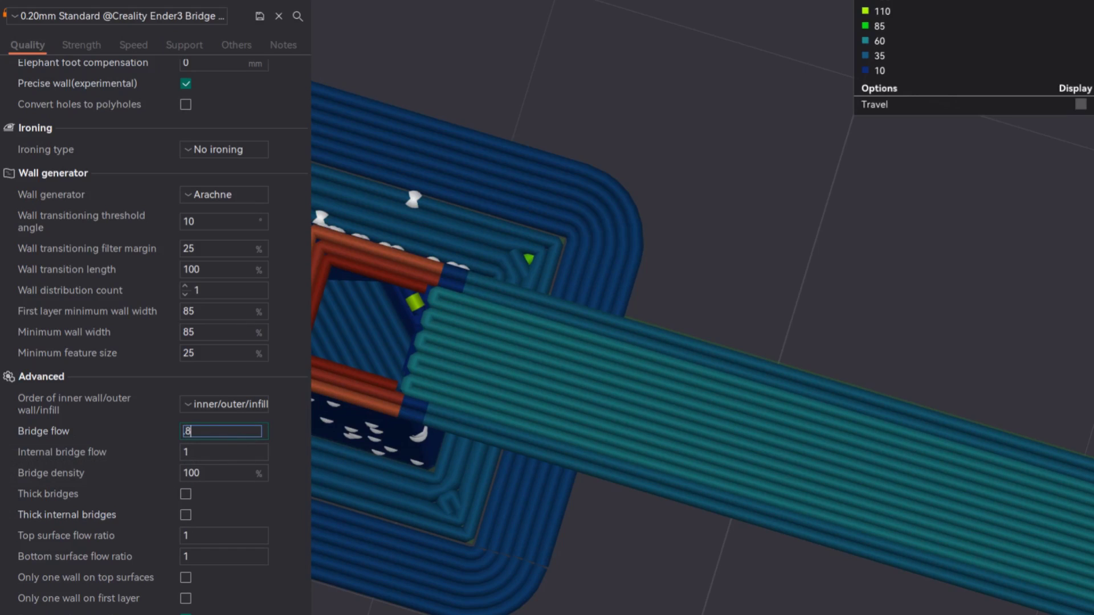
Step: Set the internal bridge flow to .94
{"action": "key", "text": "Tab"}
{"action": "key", "text": "BackSpace"}
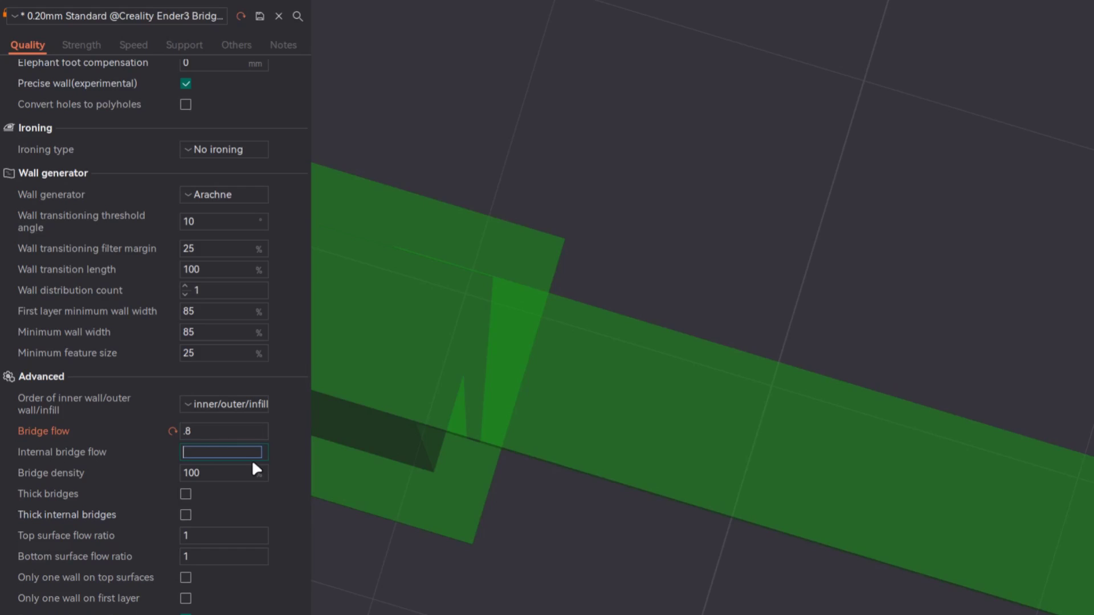
{"action": "type", "text": "94"}
{"action": "key", "text": "shift+Tab"}
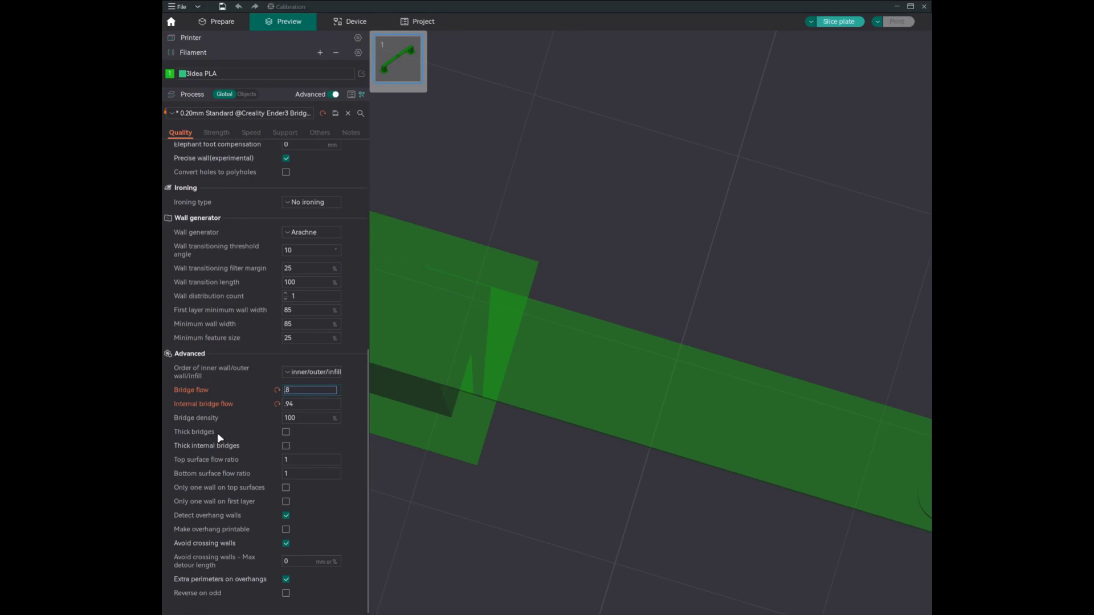
{"action": "mouse_move", "coordinate": [288, 447]}
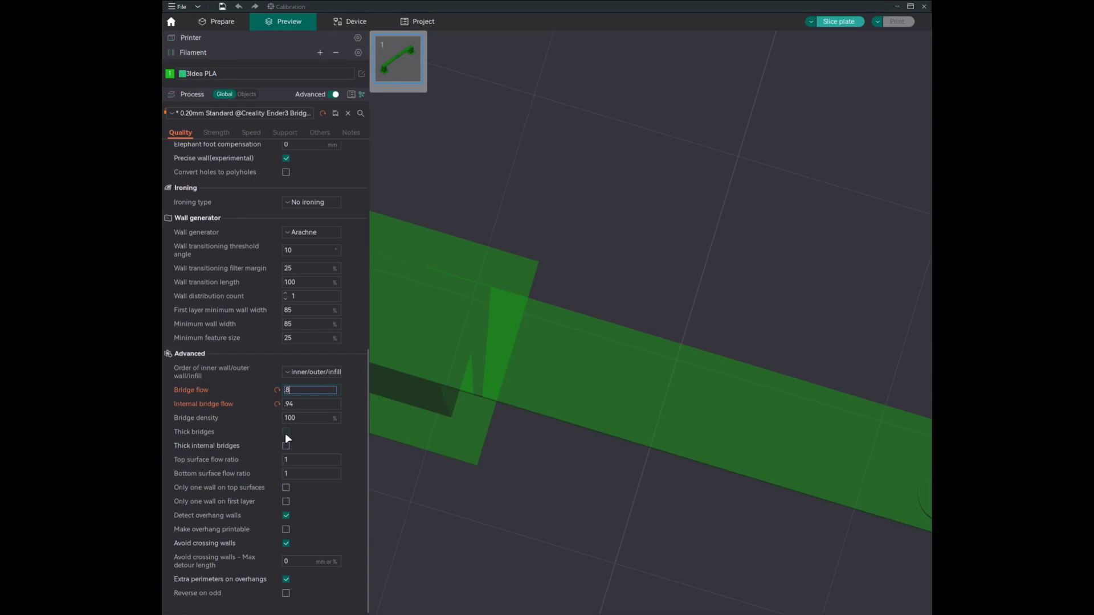